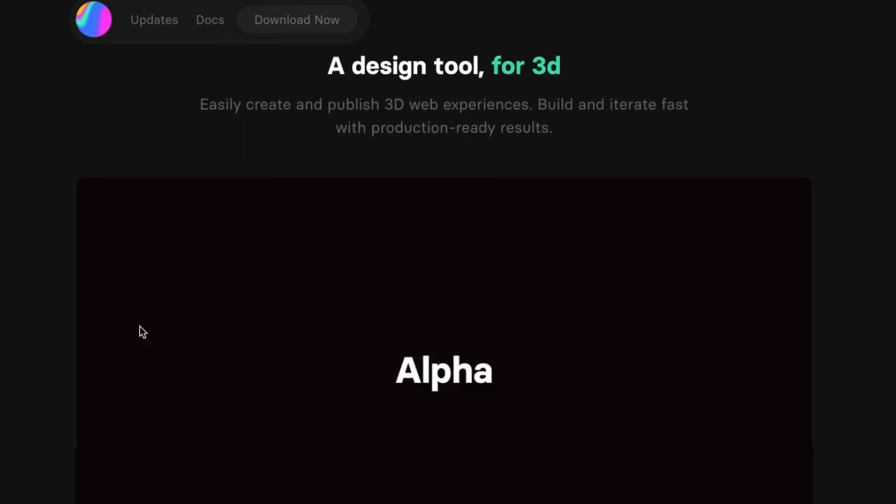
- Look through the Spline home page, from the feature presentation and platform downloads to the hiring section
{"action": "scroll", "coordinate": [17, 350], "scroll_direction": "down", "scroll_amount": 4}
{"action": "scroll", "coordinate": [18, 350], "scroll_direction": "down", "scroll_amount": 5}
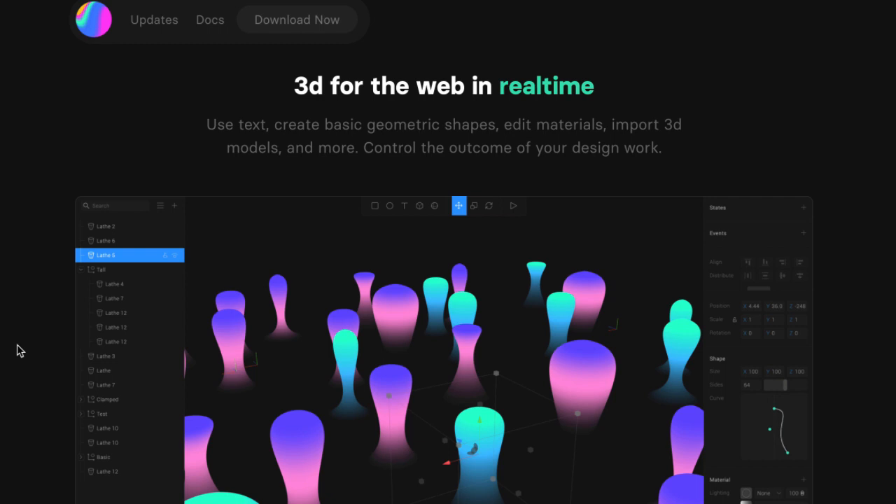
{"action": "scroll", "coordinate": [860, 322], "scroll_direction": "down", "scroll_amount": 2}
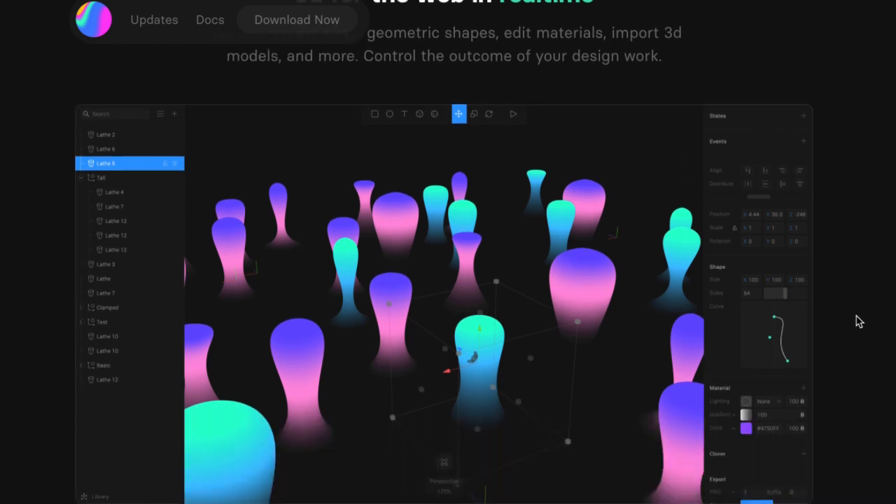
{"action": "scroll", "coordinate": [860, 322], "scroll_direction": "down", "scroll_amount": 5}
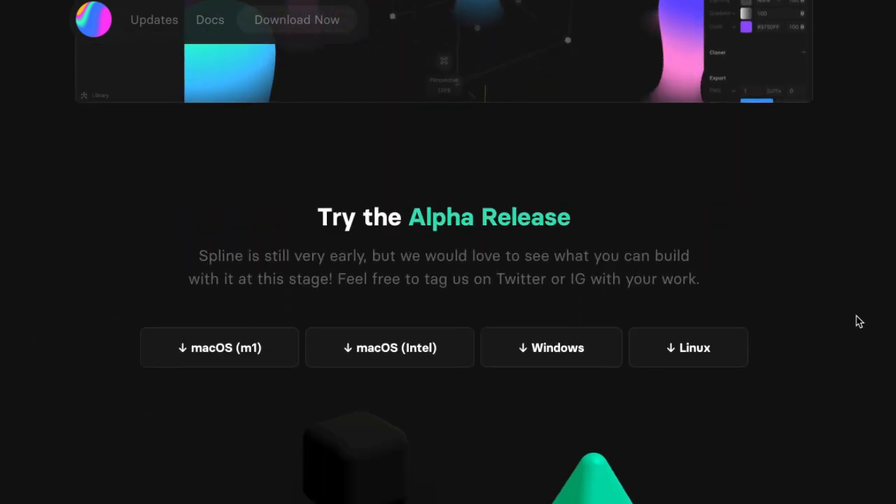
{"action": "scroll", "coordinate": [860, 321], "scroll_direction": "down", "scroll_amount": 2}
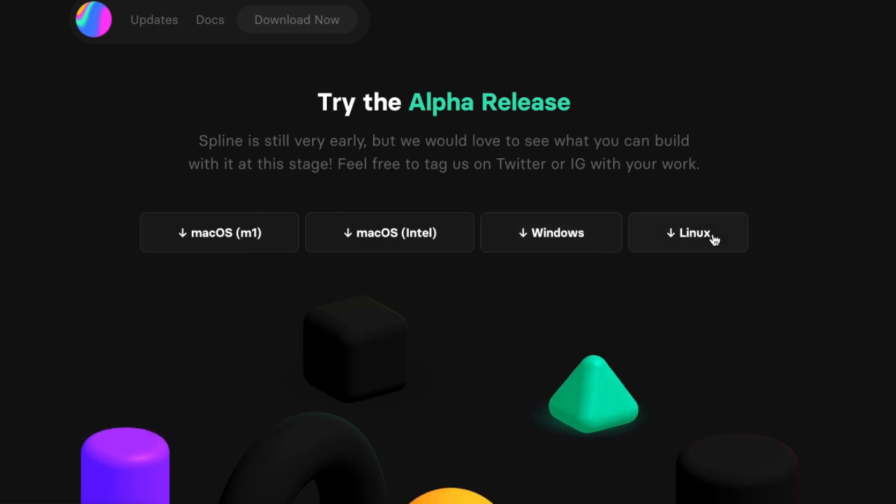
{"action": "scroll", "coordinate": [806, 292], "scroll_direction": "down", "scroll_amount": 2}
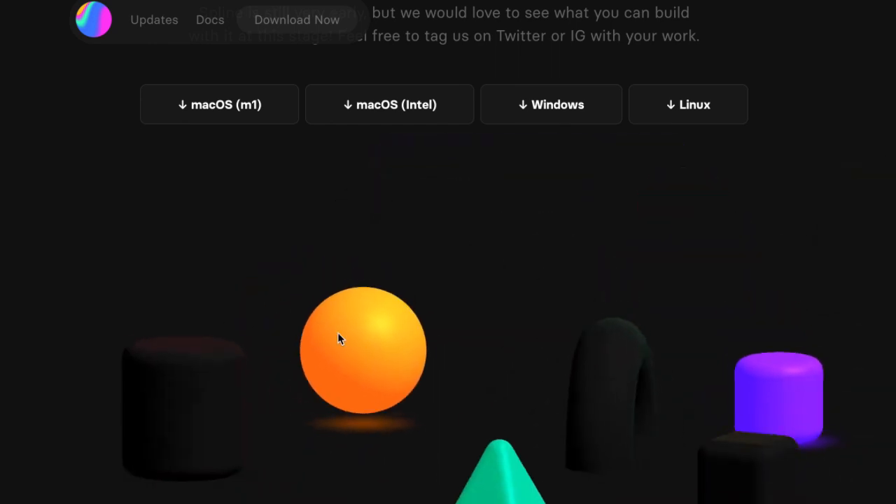
{"action": "scroll", "coordinate": [800, 356], "scroll_direction": "down", "scroll_amount": 3}
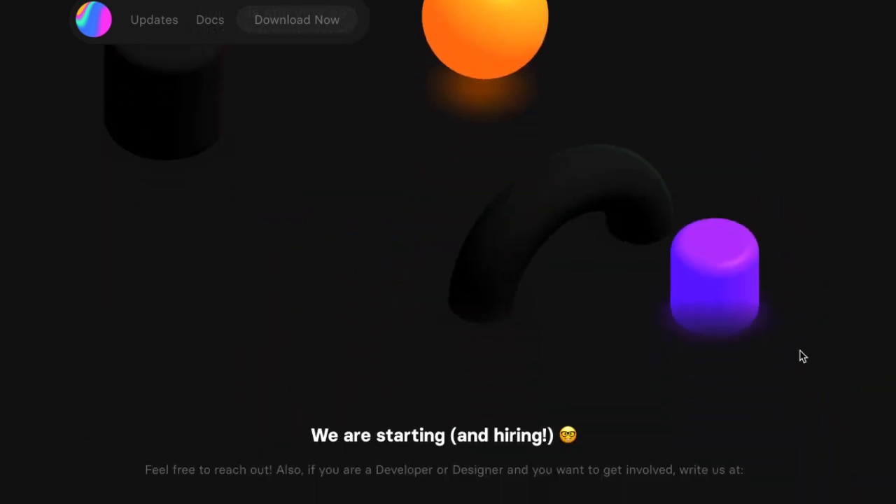
{"action": "scroll", "coordinate": [800, 356], "scroll_direction": "down", "scroll_amount": 4}
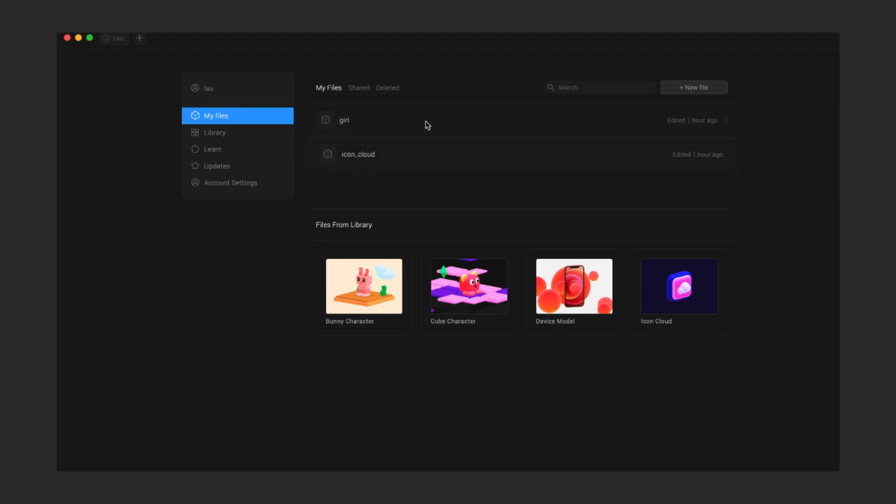
- Browse the example scenes in the Spline Library and return to the start of the list
{"action": "left_click", "coordinate": [237, 138]}
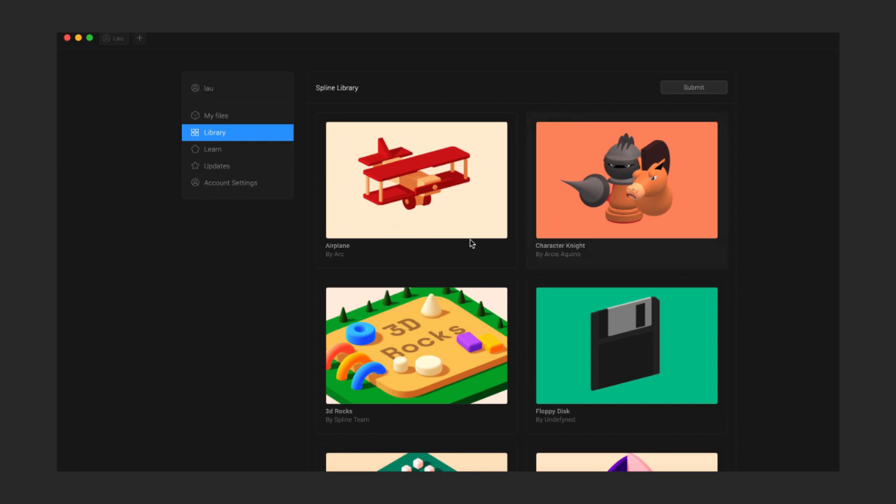
{"action": "scroll", "coordinate": [553, 296], "scroll_direction": "down", "scroll_amount": 3}
{"action": "scroll", "coordinate": [553, 297], "scroll_direction": "down", "scroll_amount": 3}
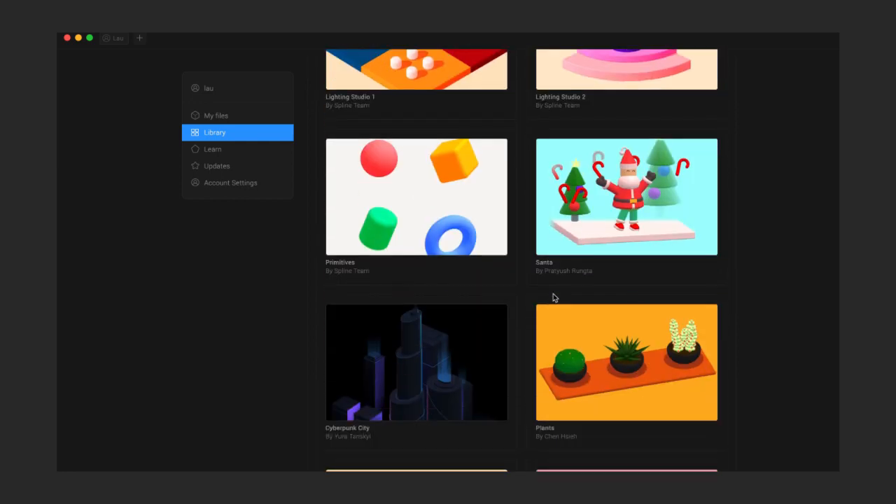
{"action": "scroll", "coordinate": [553, 298], "scroll_direction": "down", "scroll_amount": 2}
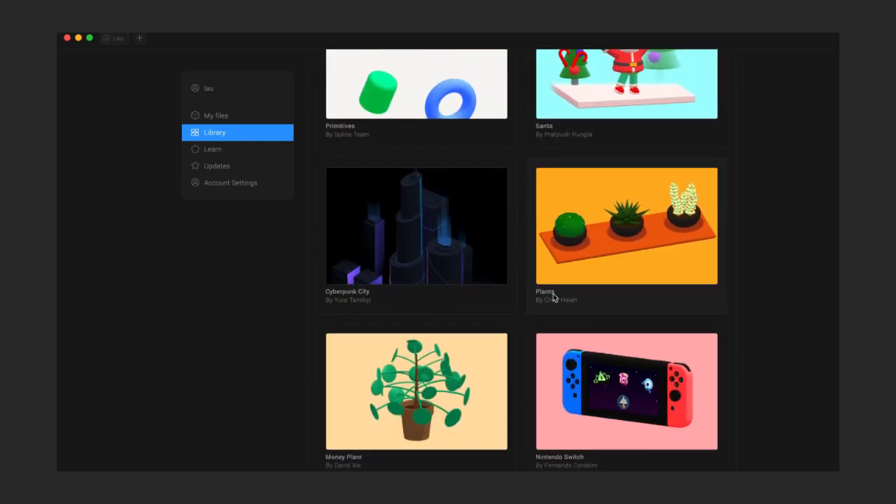
{"action": "scroll", "coordinate": [553, 297], "scroll_direction": "down", "scroll_amount": 2}
{"action": "scroll", "coordinate": [553, 297], "scroll_direction": "down", "scroll_amount": 1}
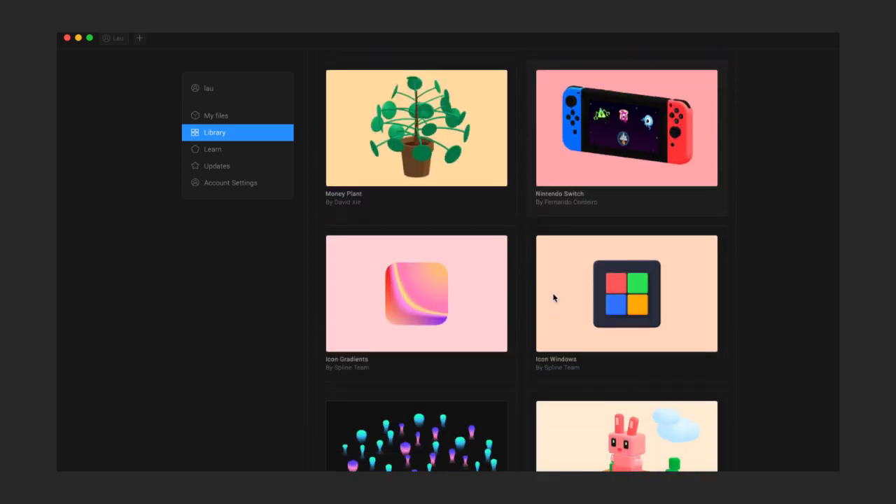
{"action": "scroll", "coordinate": [554, 297], "scroll_direction": "down", "scroll_amount": 2}
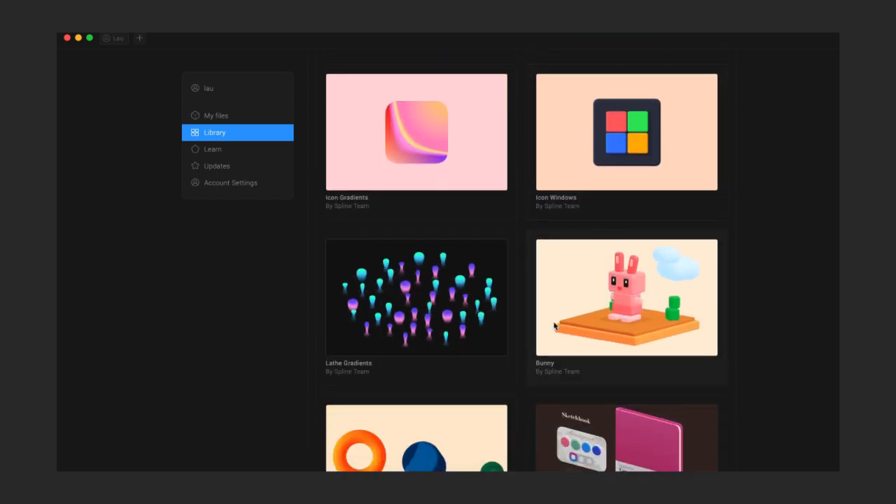
{"action": "scroll", "coordinate": [554, 326], "scroll_direction": "down", "scroll_amount": 1}
{"action": "scroll", "coordinate": [554, 326], "scroll_direction": "down", "scroll_amount": 2}
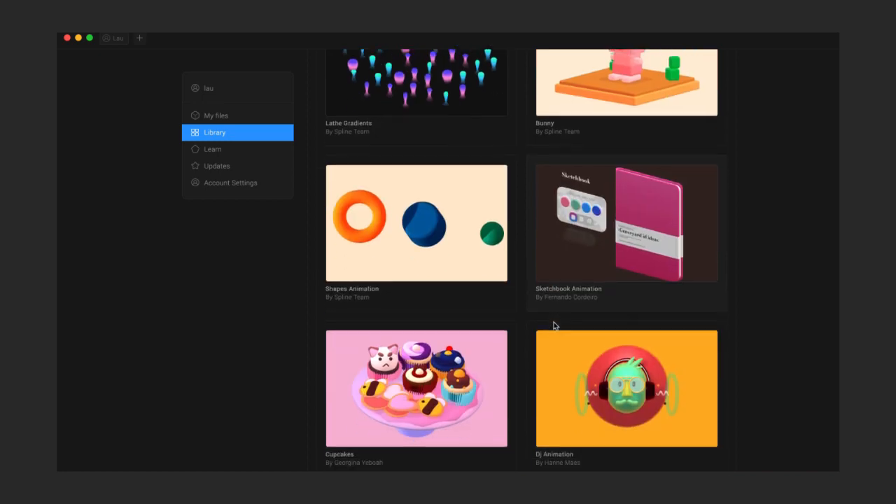
{"action": "scroll", "coordinate": [553, 323], "scroll_direction": "up", "scroll_amount": 10}
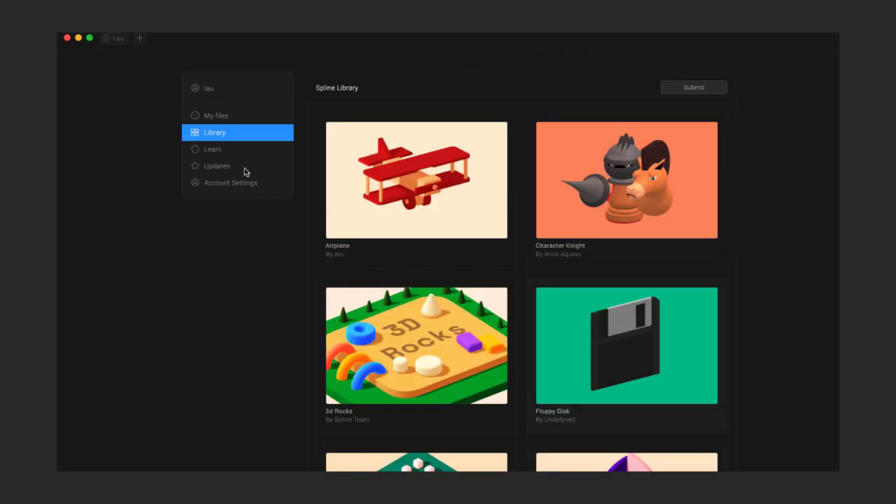
- Review the Learn page's shortcuts, the Updates release notes and the Account Settings page
{"action": "left_click", "coordinate": [214, 150]}
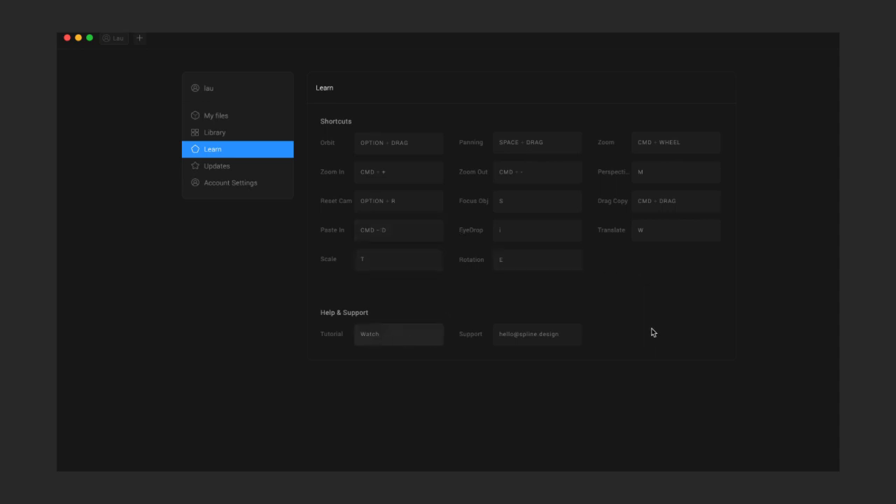
{"action": "left_click", "coordinate": [239, 169]}
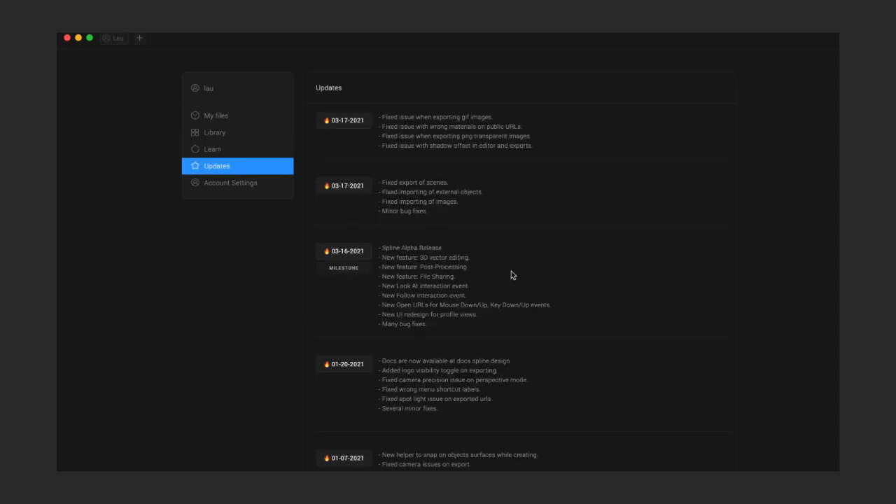
{"action": "scroll", "coordinate": [511, 273], "scroll_direction": "down", "scroll_amount": 5}
{"action": "scroll", "coordinate": [511, 273], "scroll_direction": "up", "scroll_amount": 5}
{"action": "left_click", "coordinate": [256, 184]}
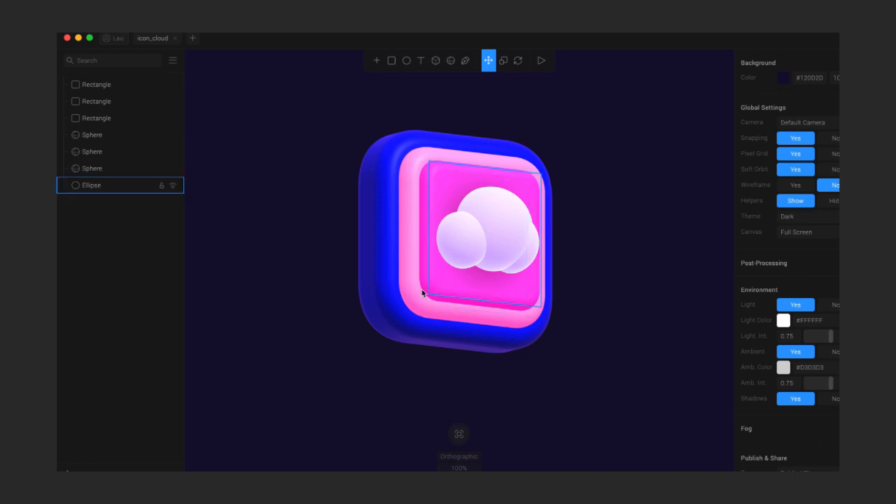
- Inspect the objects of the icon_cloud scene by selecting them, and leave everything deselected
{"action": "left_click", "coordinate": [584, 205]}
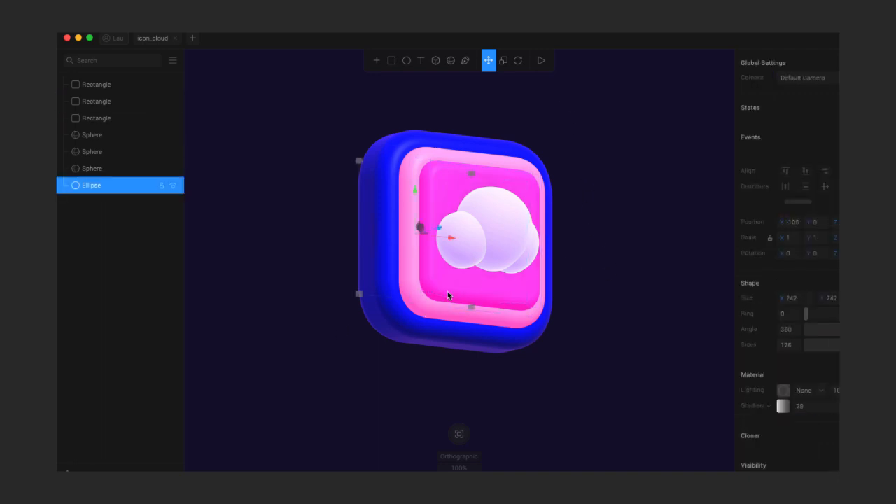
{"action": "left_click", "coordinate": [485, 411]}
{"action": "key", "text": "super+a"}
{"action": "left_click", "coordinate": [310, 390]}
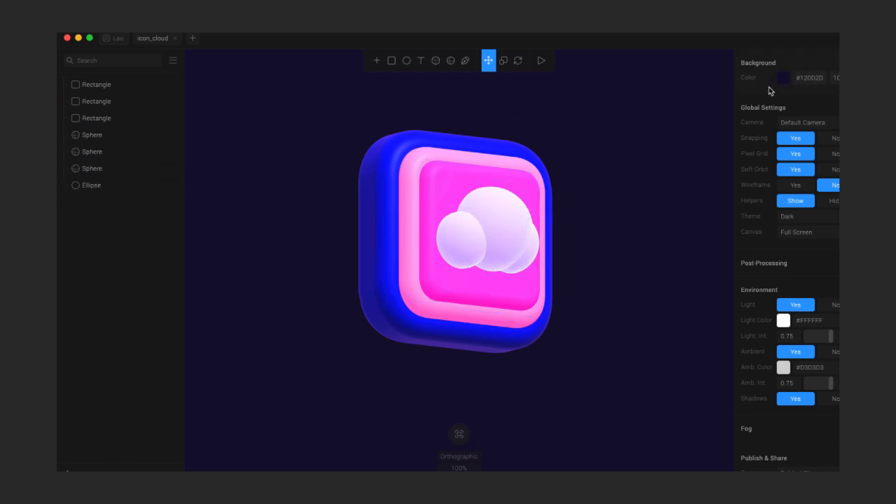
- Preview the icon_cloud scene with wireframe on and helpers hidden, and restore both display settings
{"action": "left_click", "coordinate": [793, 187]}
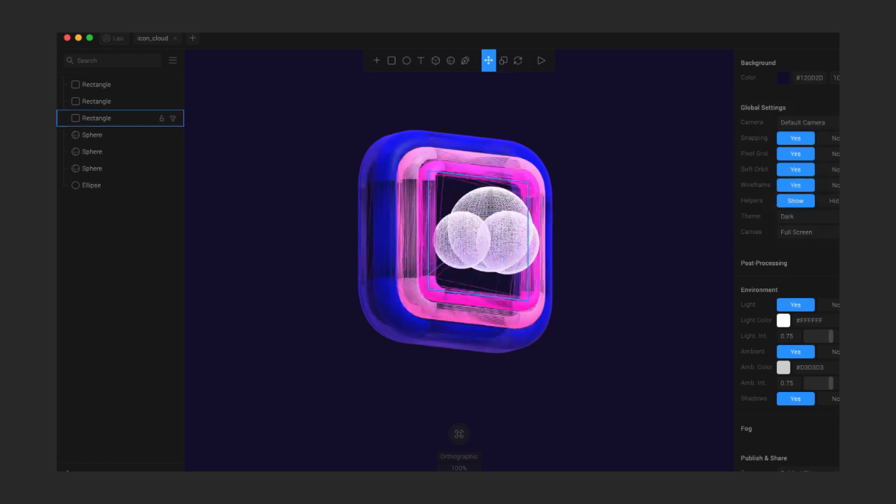
{"action": "left_click", "coordinate": [830, 203]}
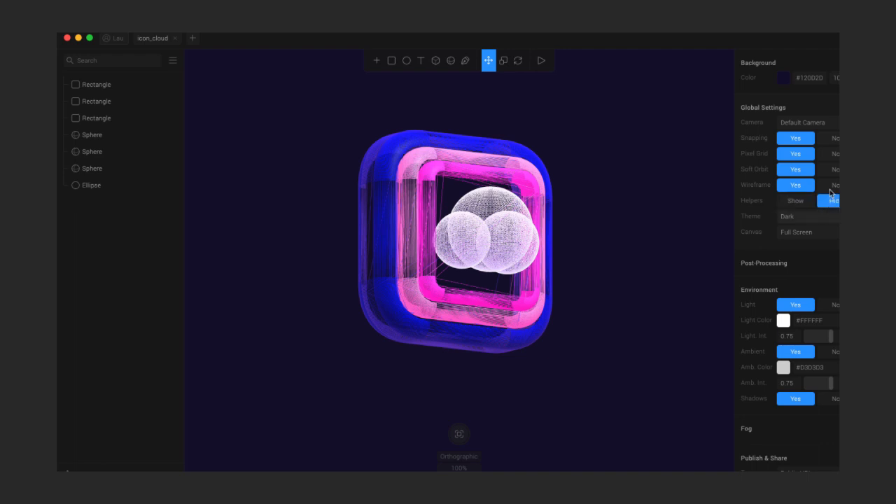
{"action": "left_click", "coordinate": [833, 187]}
{"action": "left_click", "coordinate": [798, 204]}
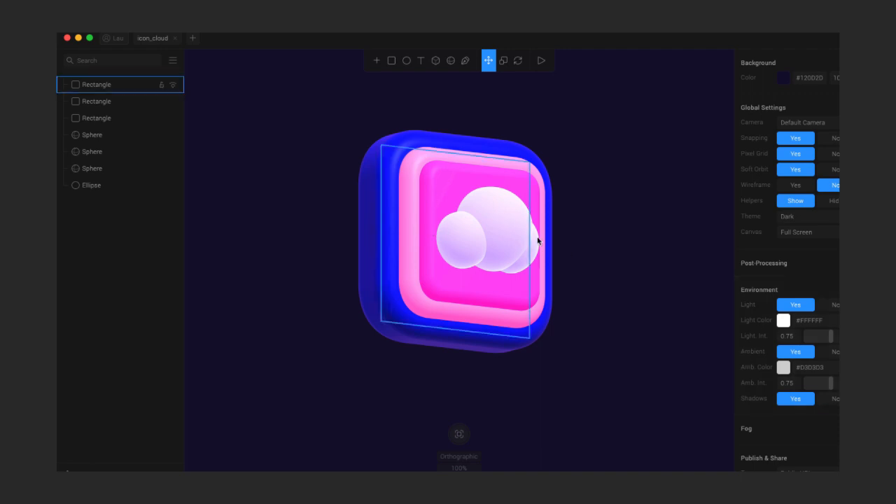
- Look over the list of shapes and objects that can be added to the scene
{"action": "left_click", "coordinate": [376, 61]}
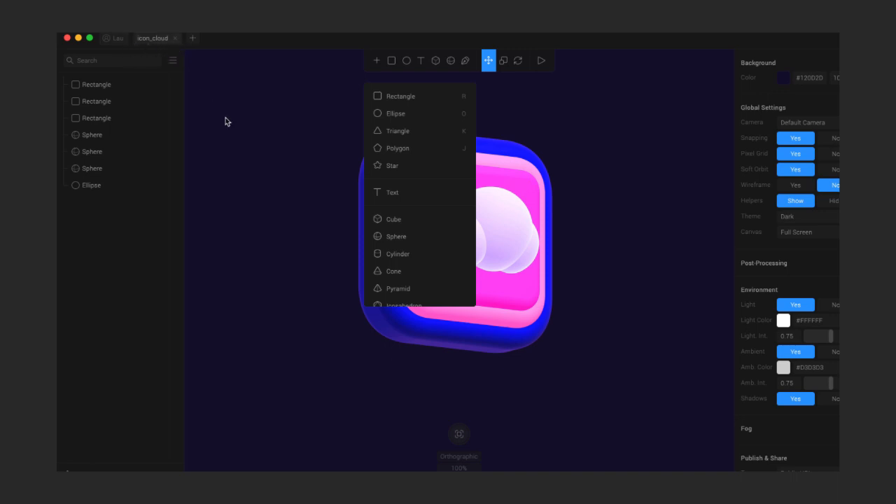
{"action": "left_click", "coordinate": [178, 88]}
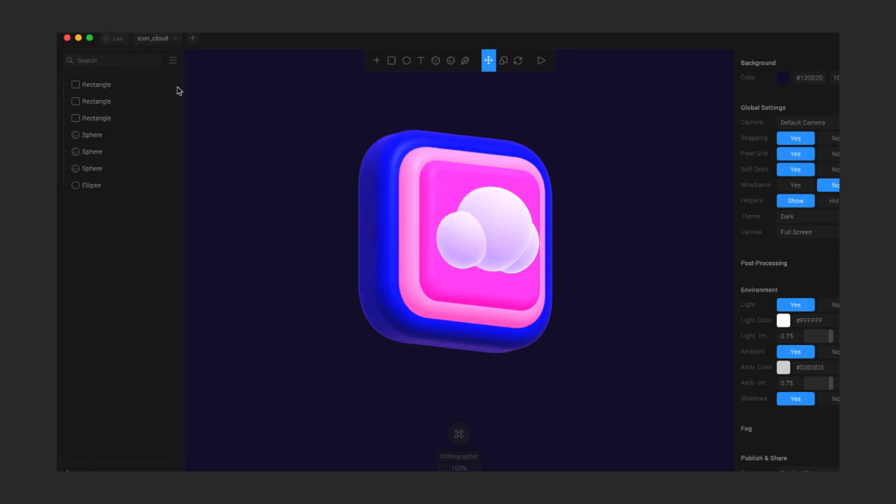
- Close the icon_cloud file and open the girl file to examine the character and its object hierarchy up close
{"action": "left_click", "coordinate": [175, 39]}
{"action": "left_click", "coordinate": [470, 280]}
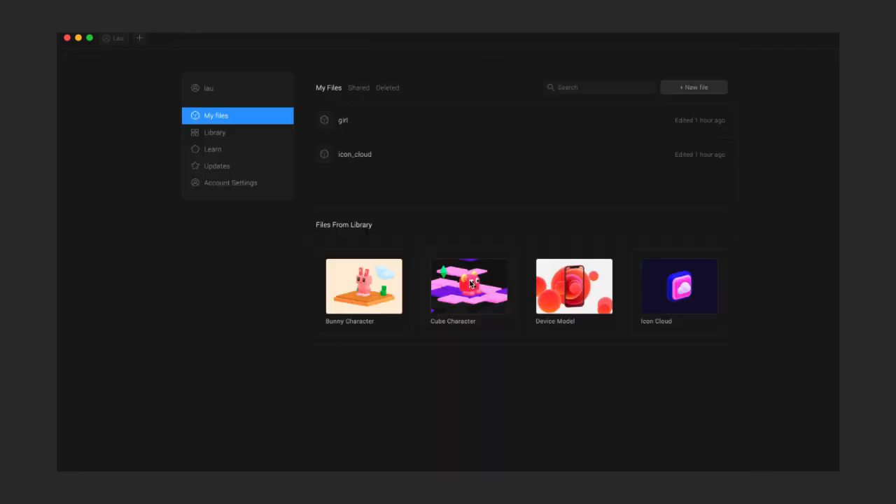
{"action": "left_click", "coordinate": [376, 124]}
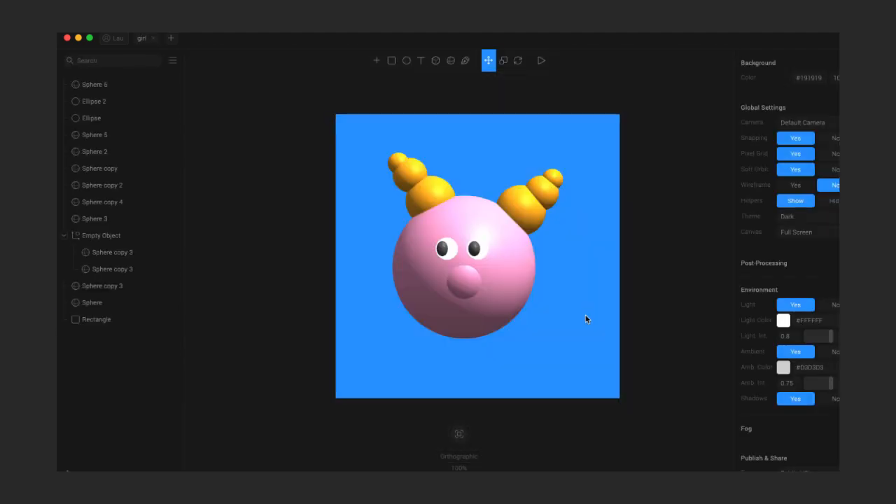
{"action": "scroll", "coordinate": [607, 339], "scroll_direction": "up", "scroll_amount": 5}
{"action": "left_click", "coordinate": [632, 333]}
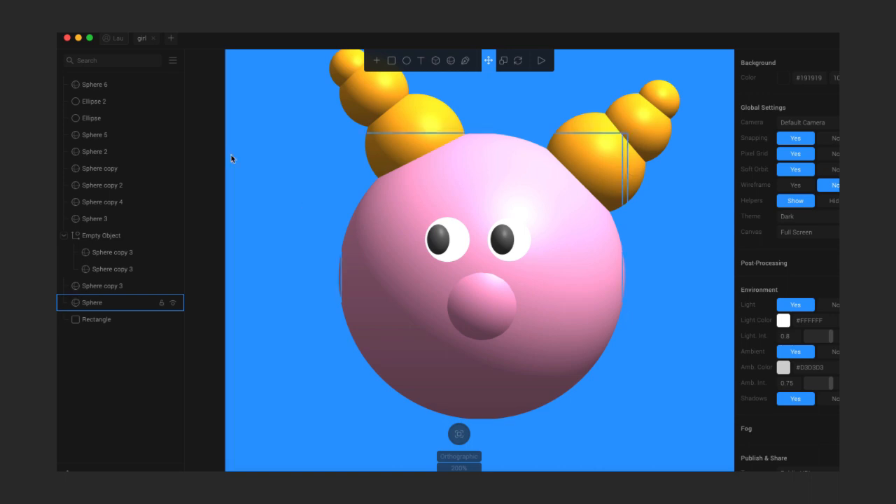
{"action": "left_click", "coordinate": [132, 236]}
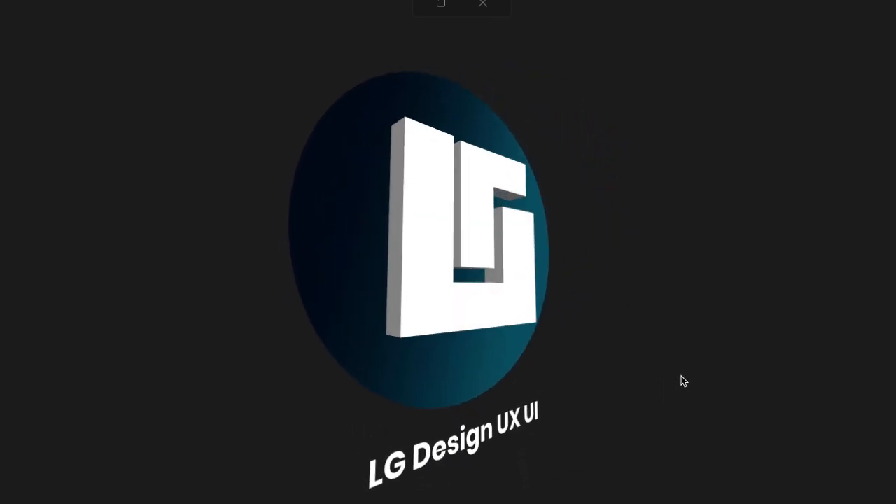
- Leave the LG Design preview, create a new file and delete its default rectangle
{"action": "left_click", "coordinate": [484, 6]}
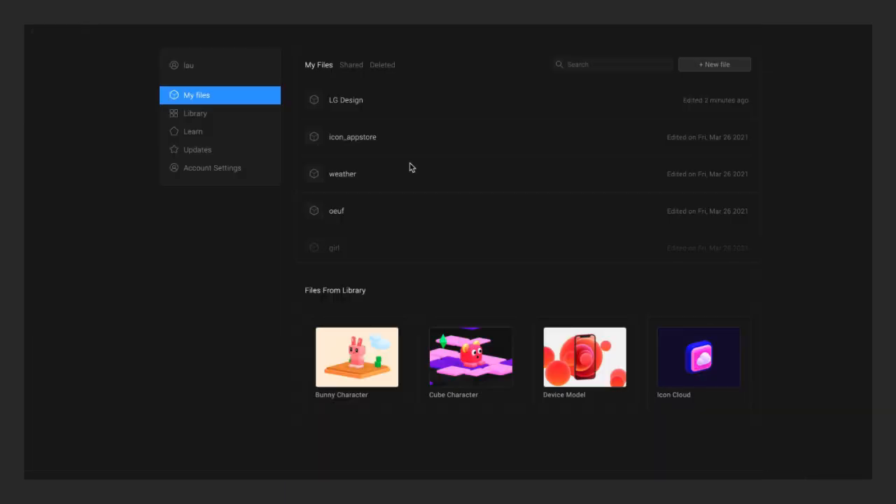
{"action": "left_click", "coordinate": [727, 65]}
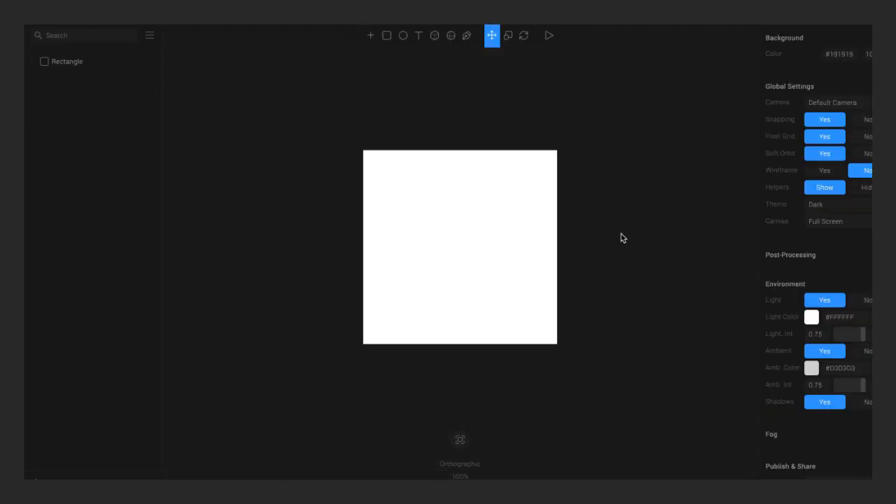
{"action": "left_click", "coordinate": [495, 267]}
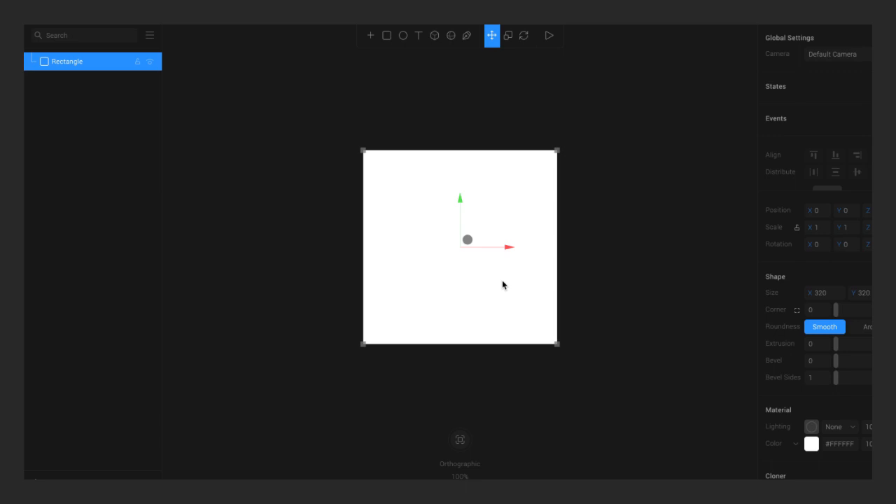
{"action": "key", "text": "Delete"}
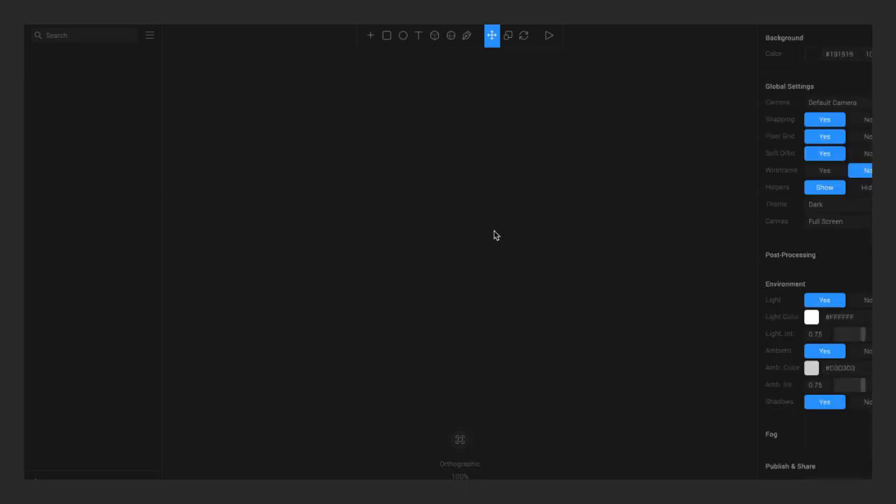
- Draw a circle about 445 by 445 with the Ellipse tool and move it to about X 24.5, Y 24
{"action": "left_click", "coordinate": [404, 39]}
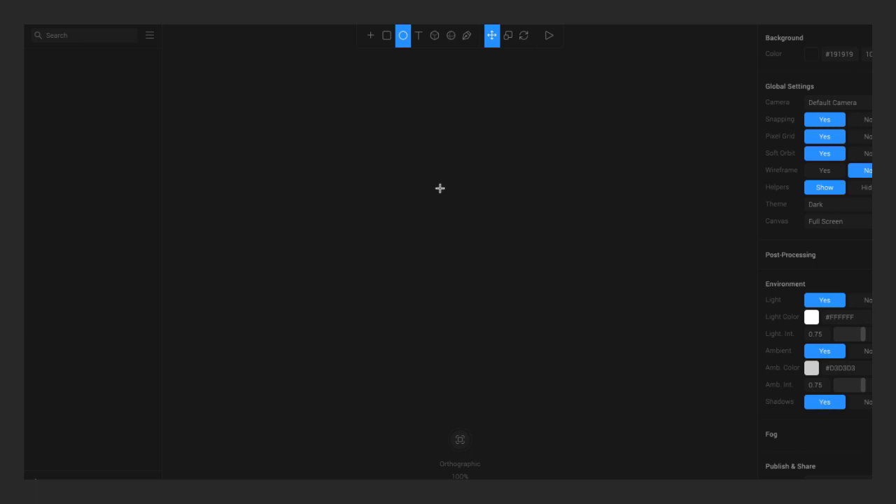
{"action": "left_click_drag", "start_coordinate": [439, 189], "coordinate": [696, 440]}
{"action": "left_click_drag", "start_coordinate": [594, 354], "coordinate": [498, 262]}
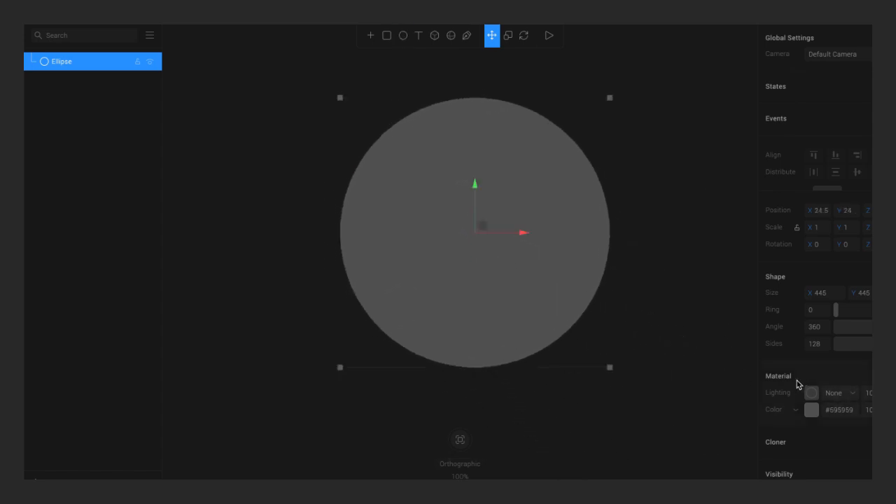
{"action": "scroll", "coordinate": [798, 378], "scroll_direction": "down", "scroll_amount": 1}
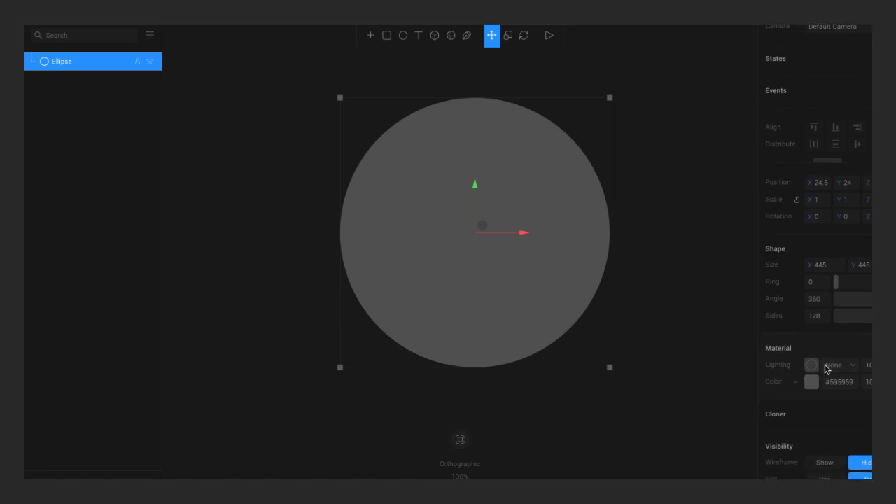
- Change the circle's material from a solid color to a linear gradient and shift the white stop inward along the ramp
{"action": "left_click", "coordinate": [796, 388]}
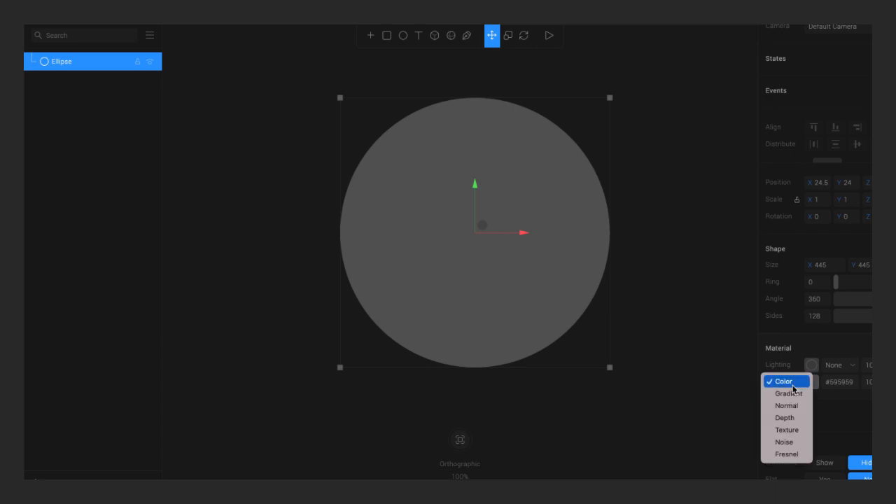
{"action": "left_click", "coordinate": [794, 393]}
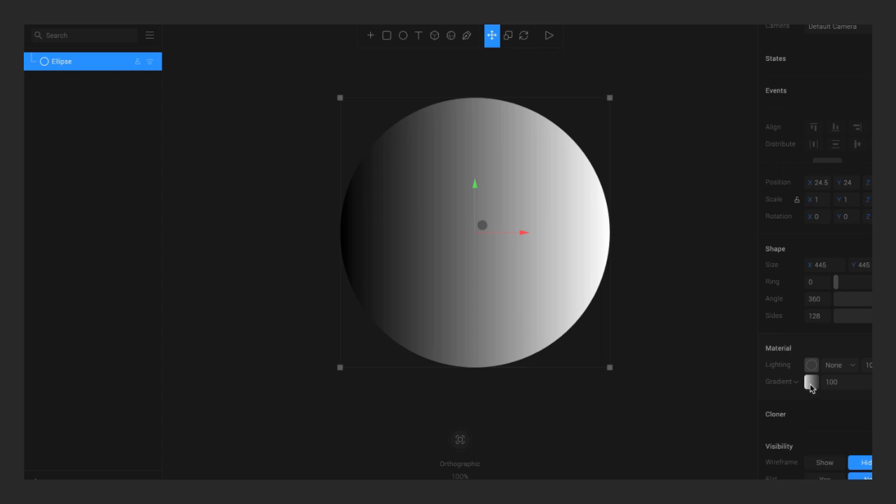
{"action": "left_click", "coordinate": [811, 387]}
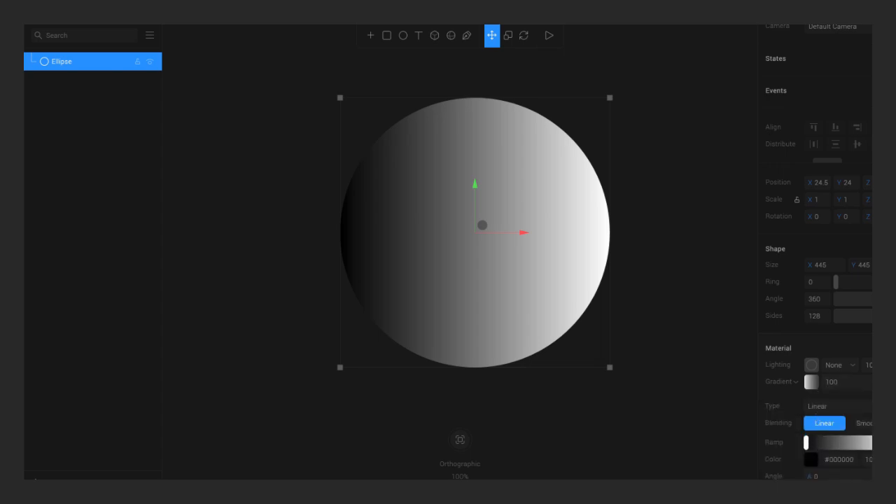
{"action": "mouse_move", "coordinate": [808, 448]}
{"action": "left_mouse_down"}
{"action": "mouse_move", "coordinate": [837, 445]}
{"action": "mouse_move", "coordinate": [806, 448]}
{"action": "left_mouse_up"}
{"action": "scroll", "coordinate": [814, 463], "scroll_direction": "down", "scroll_amount": 3}
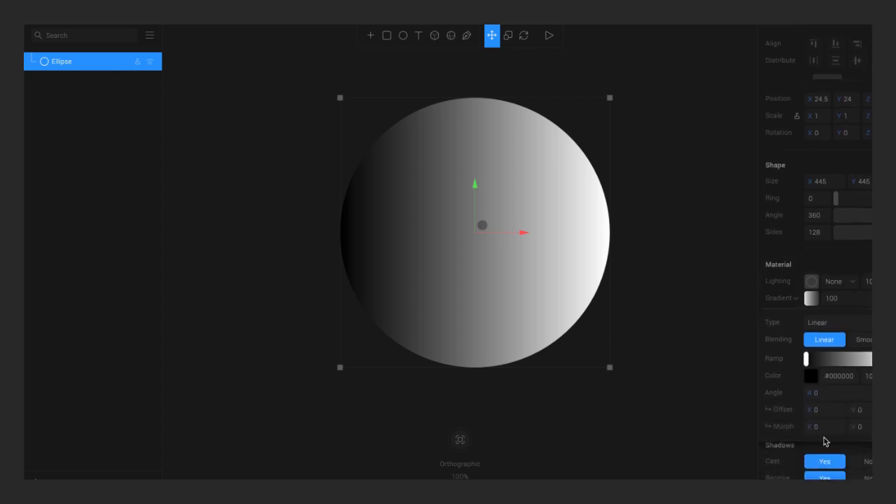
{"action": "left_click_drag", "start_coordinate": [807, 362], "coordinate": [782, 372]}
{"action": "left_click_drag", "start_coordinate": [889, 360], "coordinate": [867, 360]}
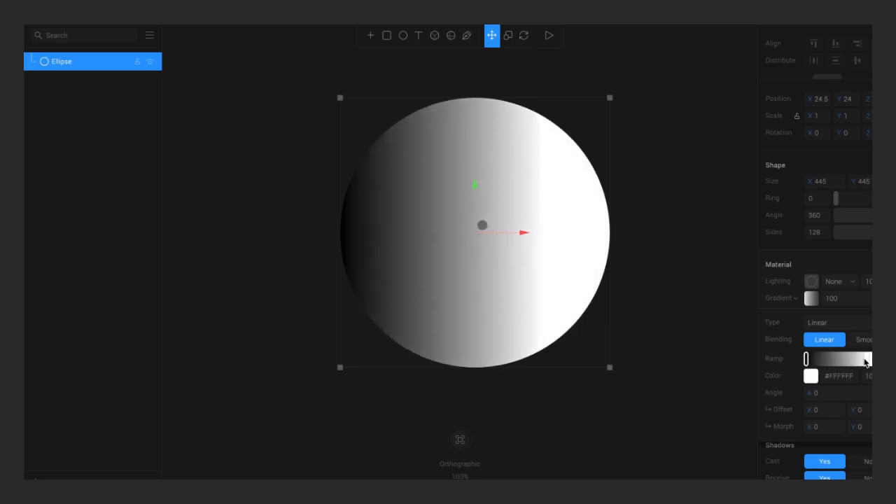
- Recolor the gradient's white stop to preset blue #2B99FF and its black stop to pale blue #BBD3EA
{"action": "left_click", "coordinate": [812, 377]}
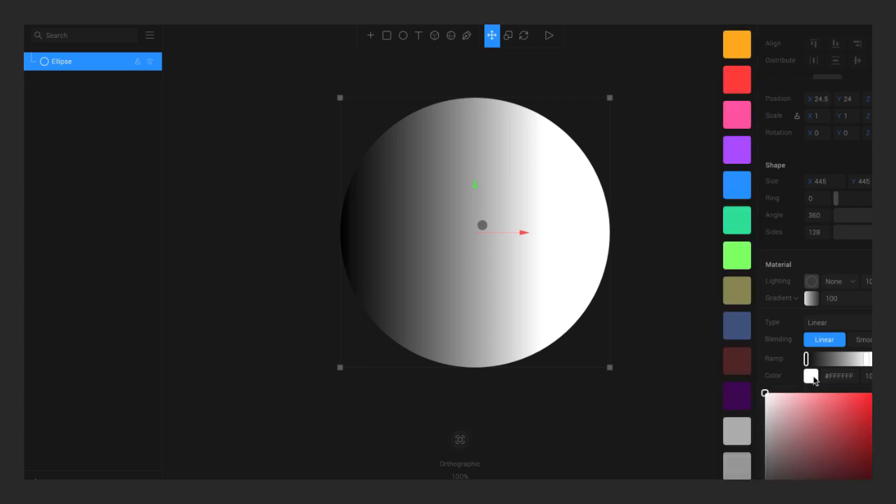
{"action": "left_click", "coordinate": [739, 193]}
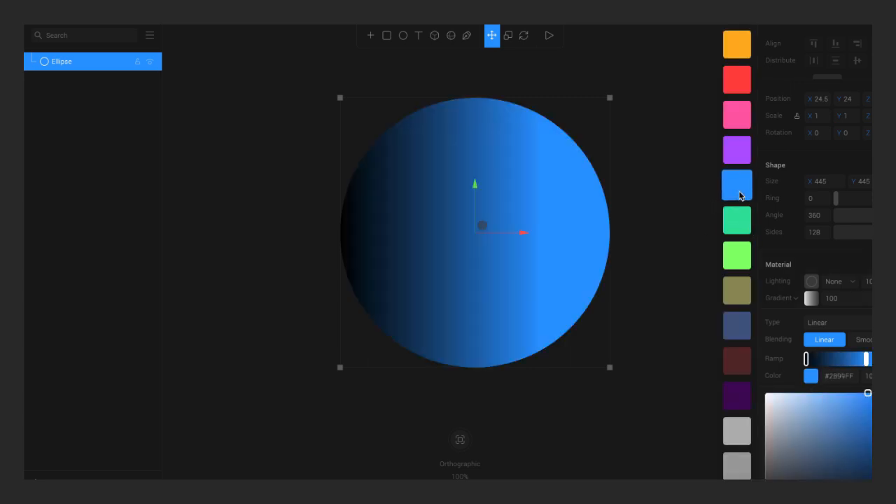
{"action": "left_click", "coordinate": [807, 360]}
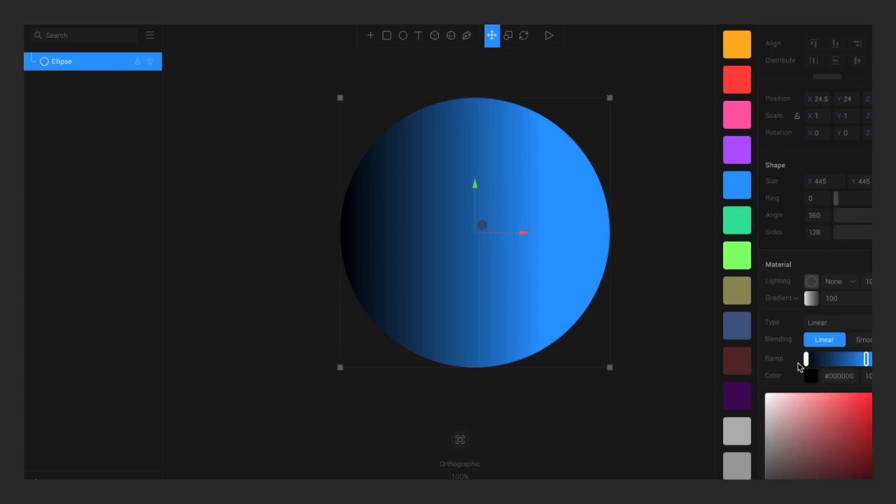
{"action": "left_click", "coordinate": [740, 185]}
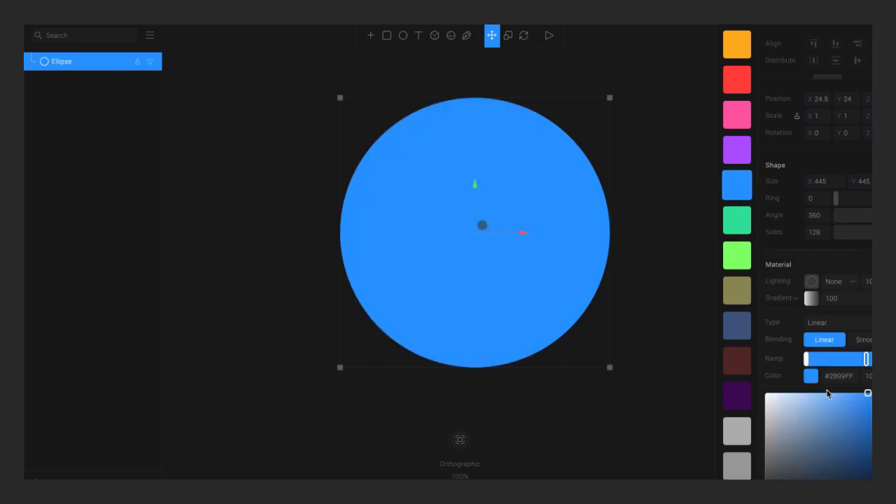
{"action": "left_click_drag", "start_coordinate": [868, 393], "coordinate": [790, 403]}
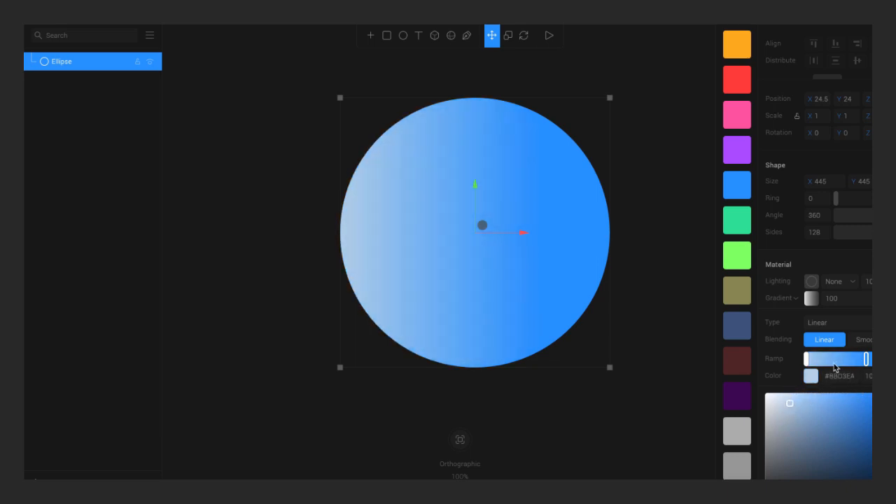
- Add a stop in the middle of the circle's gradient ramp and color it dark teal, about #1B908C
{"action": "left_click", "coordinate": [837, 360]}
{"action": "left_click", "coordinate": [747, 221]}
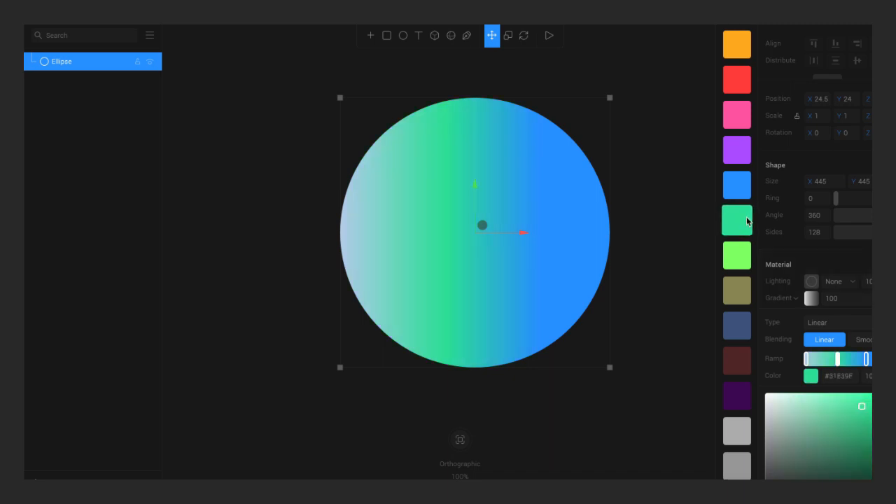
{"action": "left_click_drag", "start_coordinate": [861, 407], "coordinate": [865, 434]}
{"action": "scroll", "coordinate": [816, 405], "scroll_direction": "down", "scroll_amount": 2}
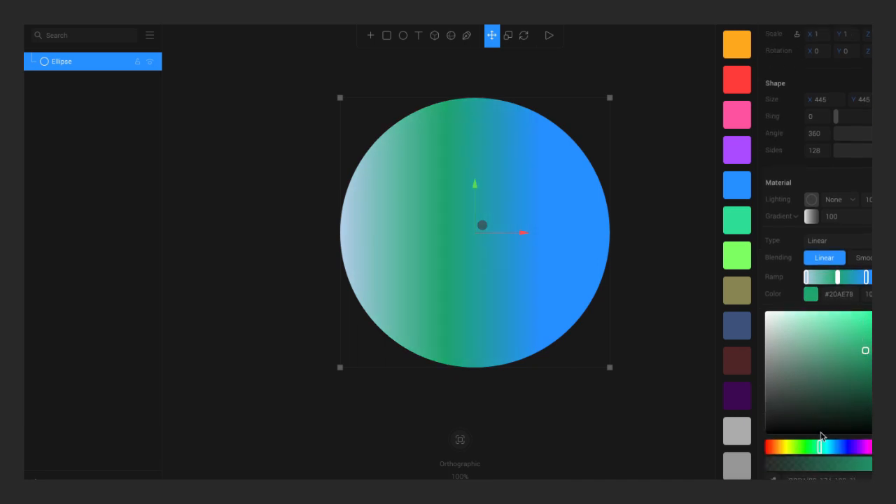
{"action": "left_click", "coordinate": [831, 448]}
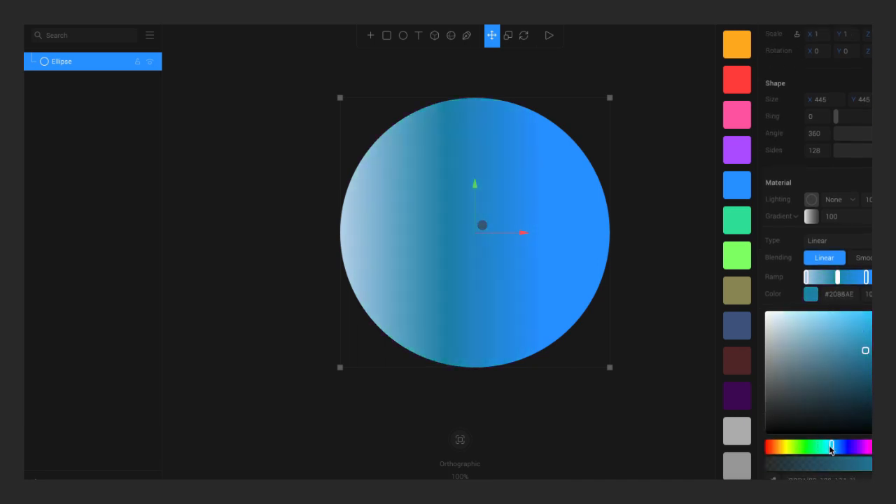
{"action": "mouse_move", "coordinate": [827, 446]}
{"action": "left_mouse_down"}
{"action": "mouse_move", "coordinate": [812, 450]}
{"action": "mouse_move", "coordinate": [825, 450]}
{"action": "left_mouse_up"}
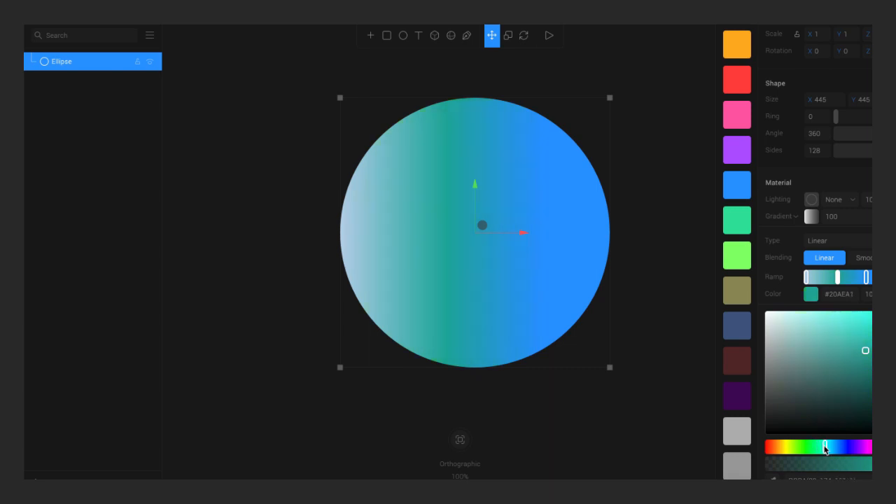
{"action": "mouse_move", "coordinate": [865, 352]}
{"action": "left_mouse_down"}
{"action": "mouse_move", "coordinate": [872, 389]}
{"action": "mouse_move", "coordinate": [865, 365]}
{"action": "left_mouse_up"}
- Spread the gradient stops so teal sits at the circle's center, and lighten the middle stop to about #3CB0AD
{"action": "left_click_drag", "start_coordinate": [867, 280], "coordinate": [796, 281]}
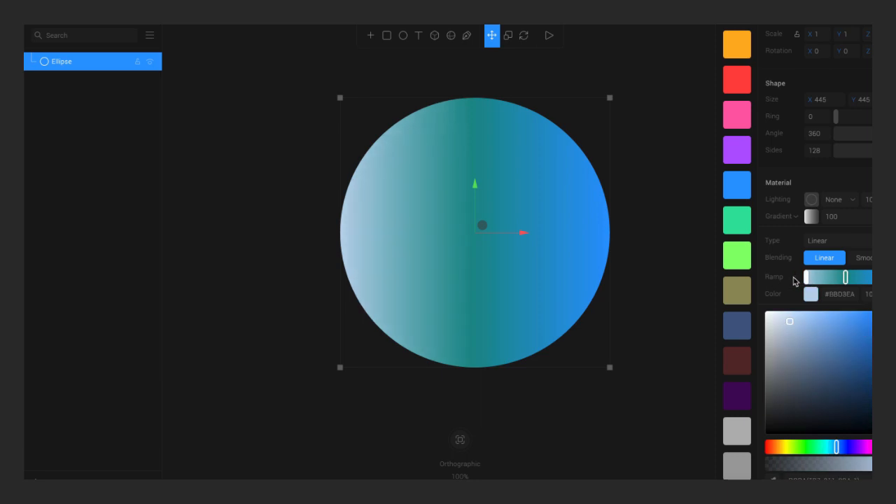
{"action": "left_click", "coordinate": [867, 263]}
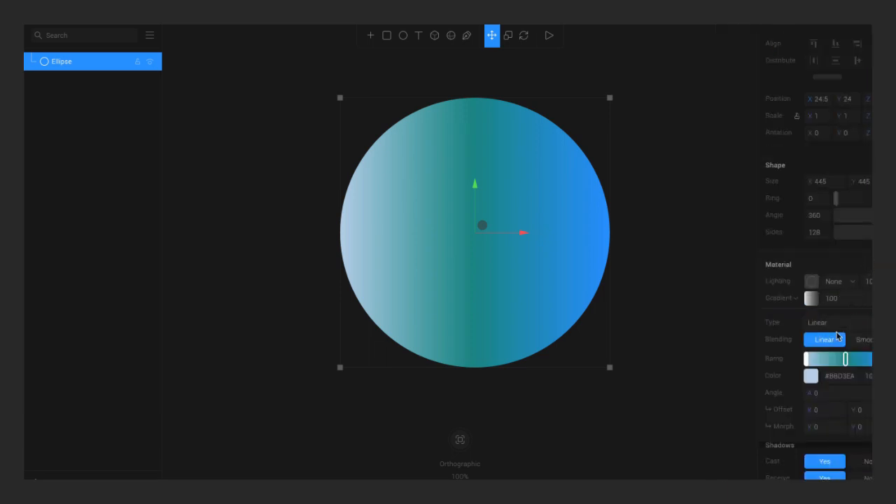
{"action": "left_click", "coordinate": [846, 360]}
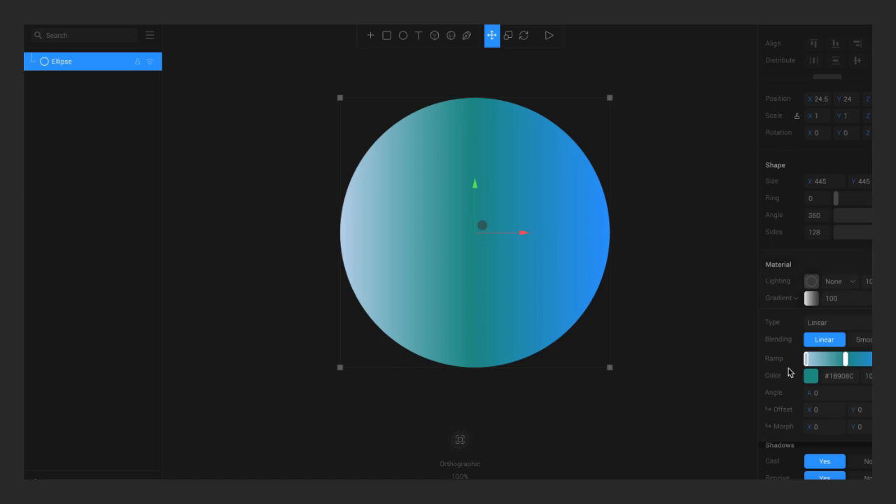
{"action": "left_click", "coordinate": [811, 376]}
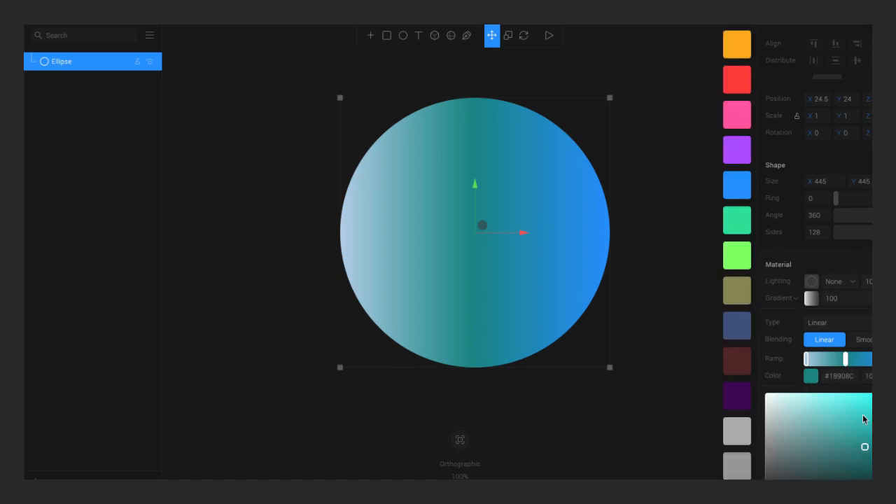
{"action": "mouse_move", "coordinate": [866, 449]}
{"action": "left_mouse_down"}
{"action": "mouse_move", "coordinate": [860, 427]}
{"action": "mouse_move", "coordinate": [846, 432]}
{"action": "left_mouse_up"}
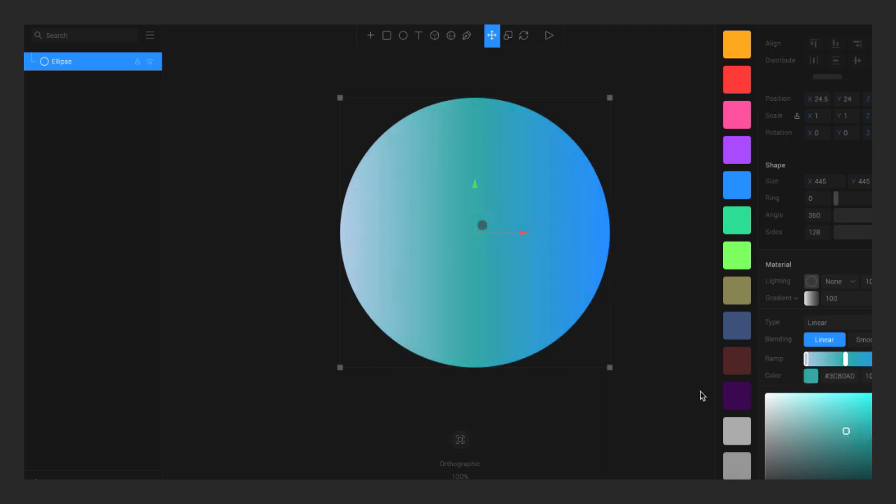
{"action": "left_click", "coordinate": [660, 363]}
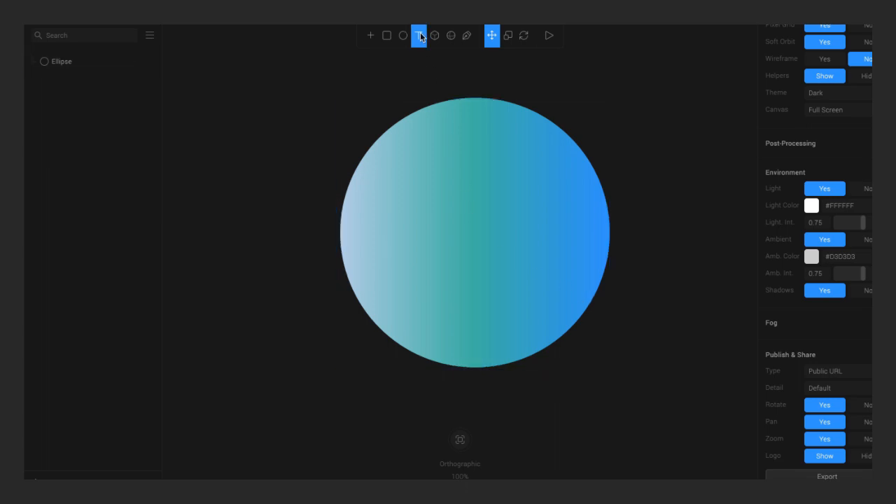
- Add a text box reading "LG Design UX UI" and move it onto the circle at about X 86, Y -7
{"action": "left_click_drag", "start_coordinate": [235, 90], "coordinate": [403, 158]}
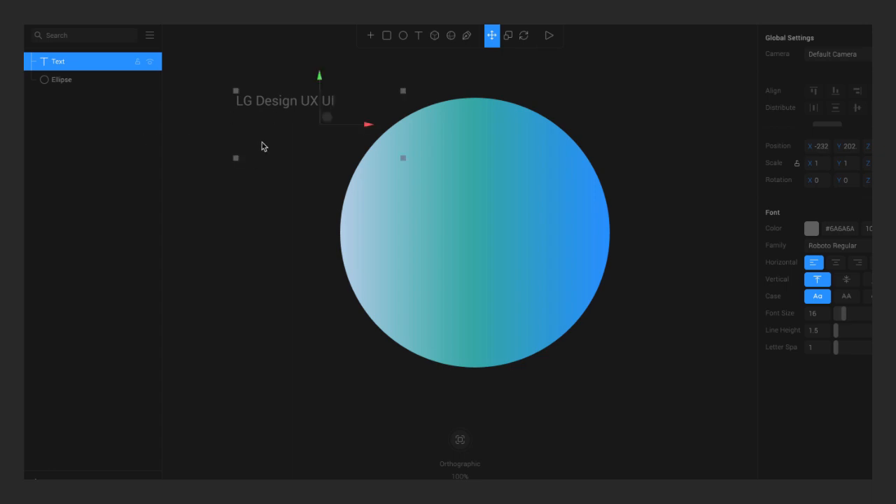
{"action": "left_click_drag", "start_coordinate": [296, 108], "coordinate": [297, 118]}
{"action": "left_click_drag", "start_coordinate": [308, 246], "coordinate": [490, 234]}
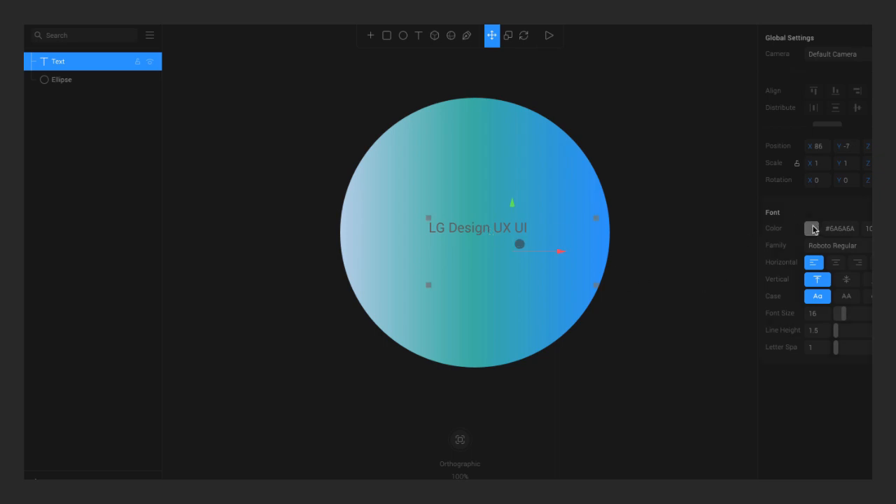
- Color the text with the preset blue #2B99FF and move it below the circle to about X 66, Y -288
{"action": "left_click", "coordinate": [811, 230]}
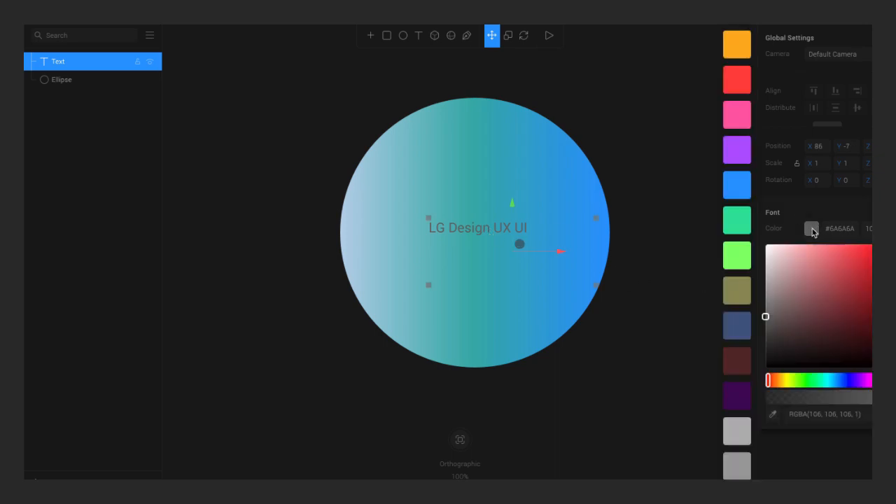
{"action": "left_click", "coordinate": [739, 223]}
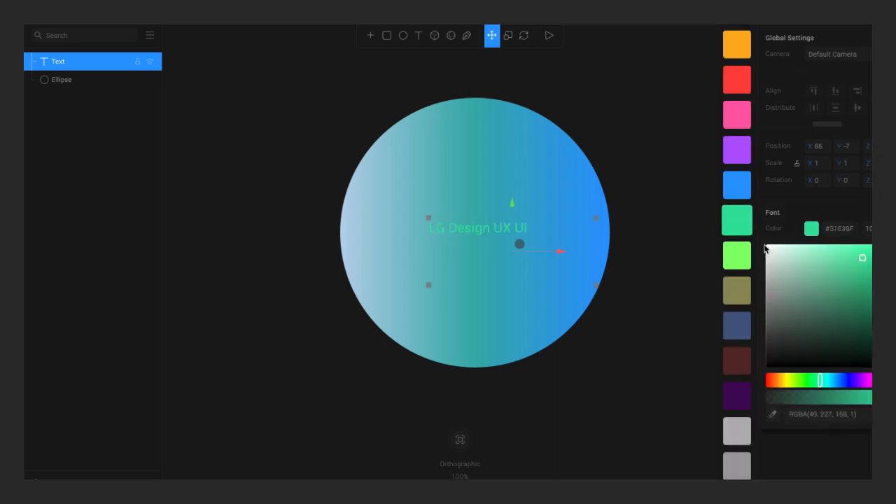
{"action": "left_click", "coordinate": [738, 185]}
{"action": "left_click_drag", "start_coordinate": [491, 234], "coordinate": [478, 402]}
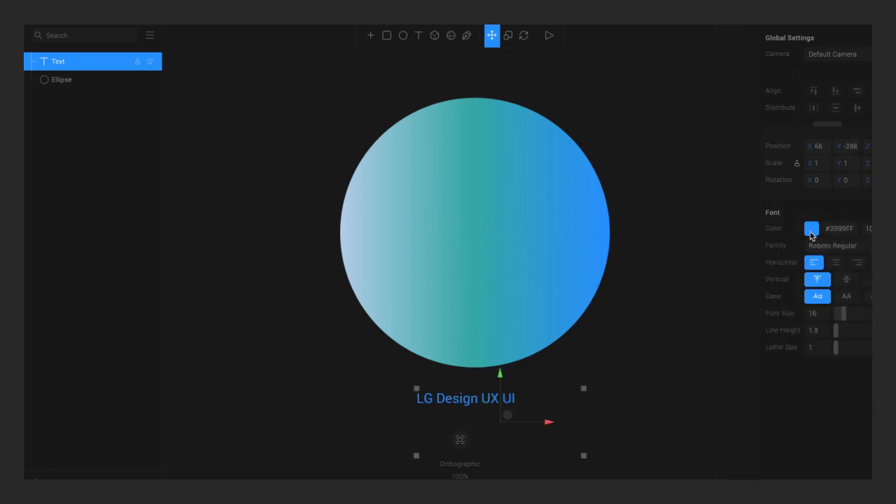
- Change the text color to cyan #2BF2FF and move the text closer to the circle, to about X 75, Y -271
{"action": "left_click", "coordinate": [811, 231]}
{"action": "left_click_drag", "start_coordinate": [838, 385], "coordinate": [843, 382]}
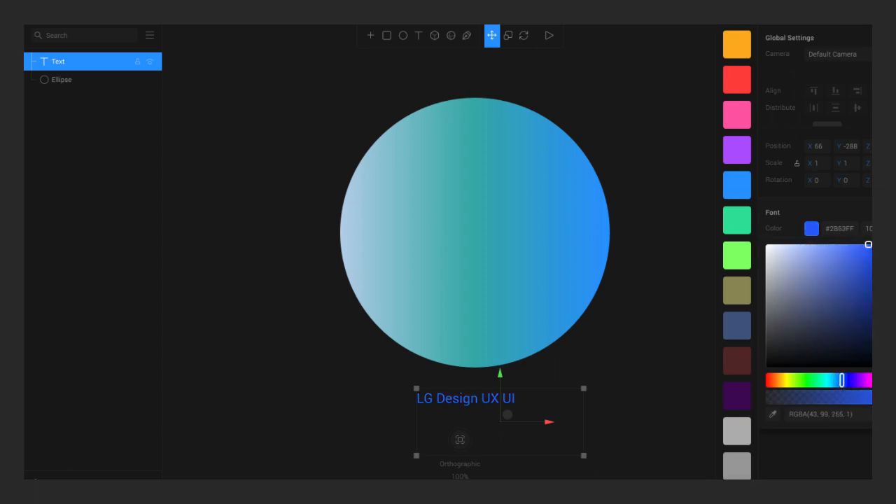
{"action": "left_click_drag", "start_coordinate": [837, 384], "coordinate": [828, 385]}
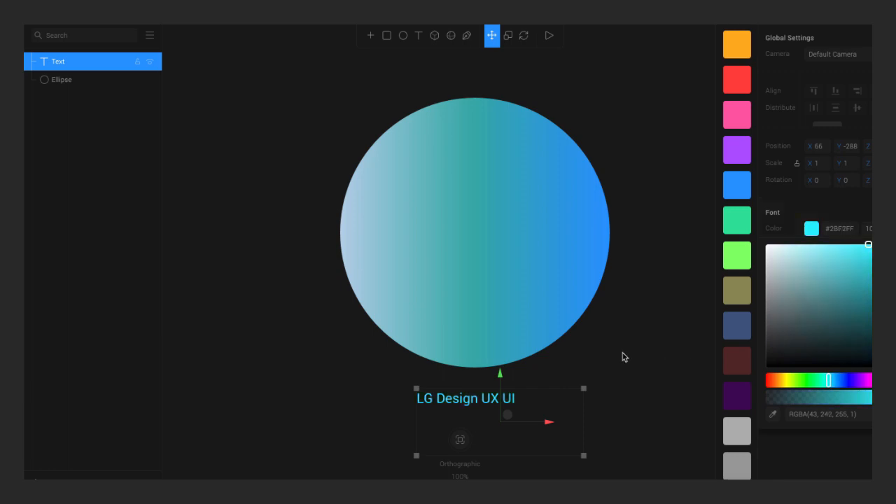
{"action": "left_click", "coordinate": [661, 351]}
{"action": "left_click", "coordinate": [476, 403]}
{"action": "left_click_drag", "start_coordinate": [476, 402], "coordinate": [489, 390]}
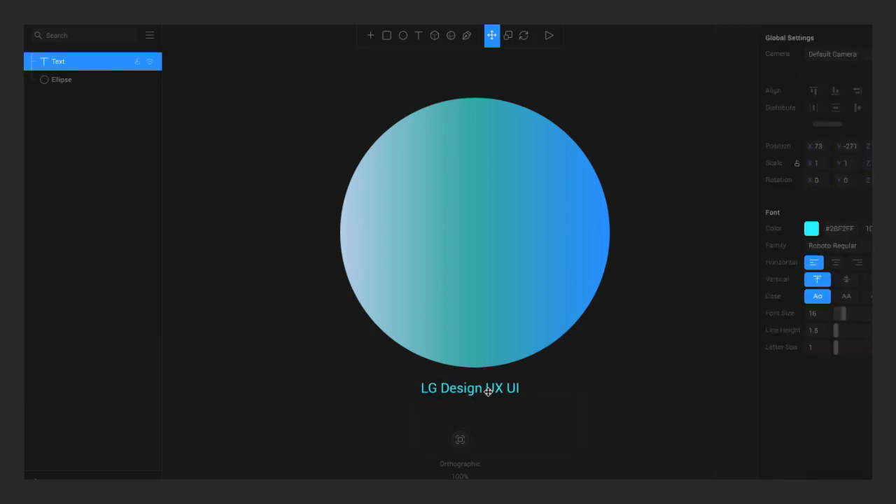
- Try the middle and bottom vertical alignments on the text and return it to top alignment
{"action": "scroll", "coordinate": [620, 373], "scroll_direction": "down", "scroll_amount": 3}
{"action": "scroll", "coordinate": [620, 373], "scroll_direction": "right", "scroll_amount": 1}
{"action": "scroll", "coordinate": [620, 373], "scroll_direction": "up", "scroll_amount": 2}
{"action": "scroll", "coordinate": [620, 374], "scroll_direction": "left", "scroll_amount": 2}
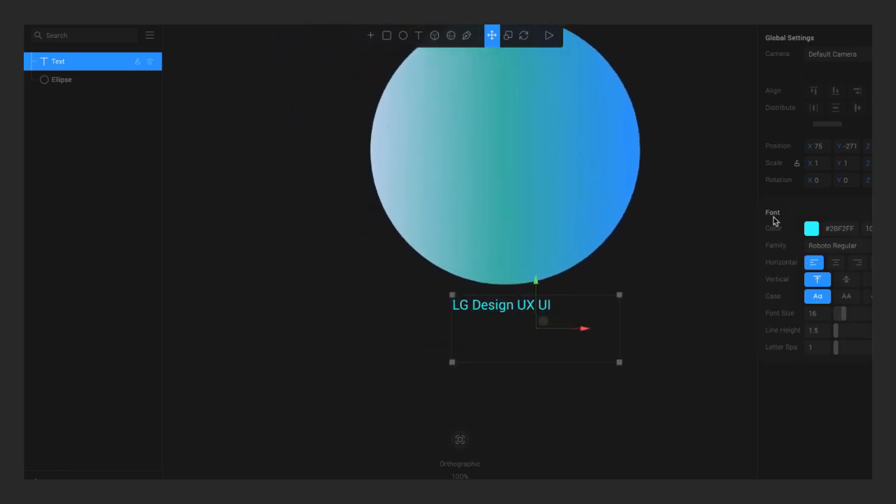
{"action": "left_click", "coordinate": [847, 281]}
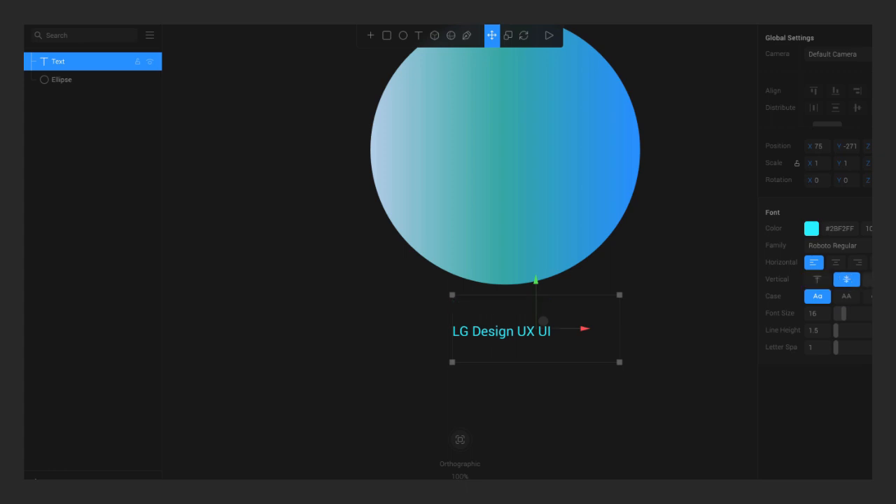
{"action": "left_click", "coordinate": [868, 280]}
{"action": "left_click", "coordinate": [848, 283]}
{"action": "left_click", "coordinate": [815, 281]}
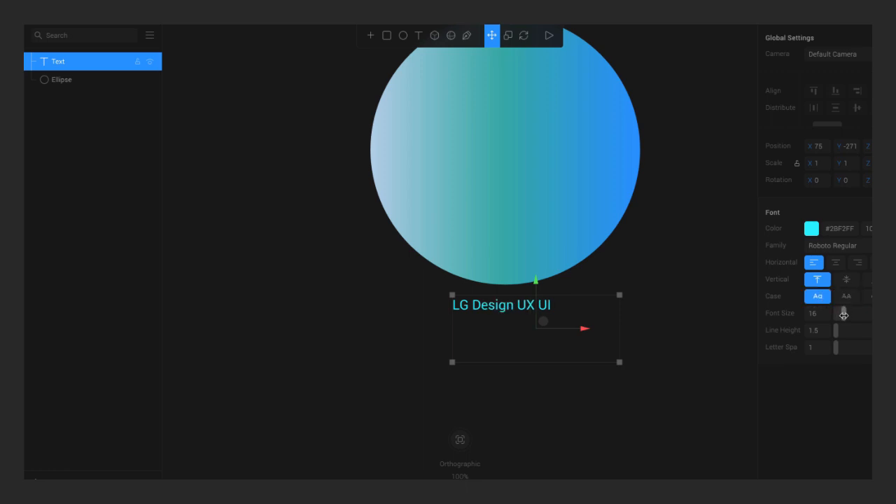
- Enlarge the text to font size 35 with a wider box and center it beneath the circle at about X 32, Y -276
{"action": "left_click_drag", "start_coordinate": [848, 315], "coordinate": [853, 314]}
{"action": "left_click_drag", "start_coordinate": [655, 360], "coordinate": [683, 354]}
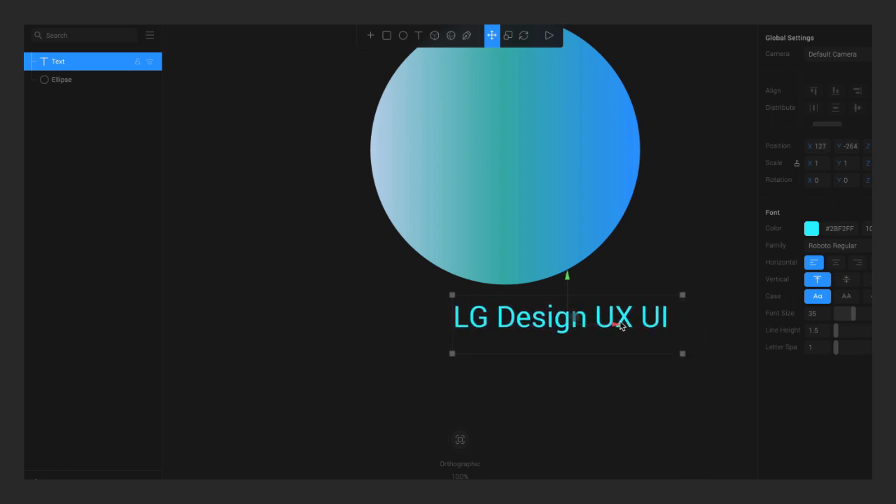
{"action": "left_click_drag", "start_coordinate": [629, 319], "coordinate": [582, 327]}
{"action": "scroll", "coordinate": [676, 267], "scroll_direction": "up", "scroll_amount": 2}
{"action": "scroll", "coordinate": [676, 266], "scroll_direction": "right", "scroll_amount": 2}
{"action": "scroll", "coordinate": [676, 266], "scroll_direction": "down", "scroll_amount": 2}
{"action": "scroll", "coordinate": [675, 266], "scroll_direction": "left", "scroll_amount": 2}
{"action": "scroll", "coordinate": [676, 266], "scroll_direction": "up", "scroll_amount": 2}
{"action": "scroll", "coordinate": [675, 266], "scroll_direction": "right", "scroll_amount": 3}
{"action": "scroll", "coordinate": [676, 266], "scroll_direction": "down", "scroll_amount": 1}
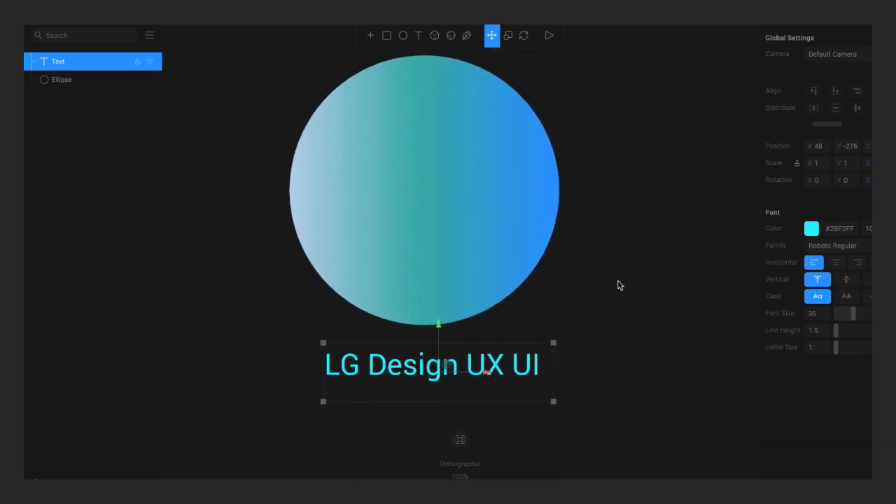
{"action": "left_click_drag", "start_coordinate": [475, 369], "coordinate": [465, 369]}
{"action": "scroll", "coordinate": [600, 320], "scroll_direction": "left", "scroll_amount": 3}
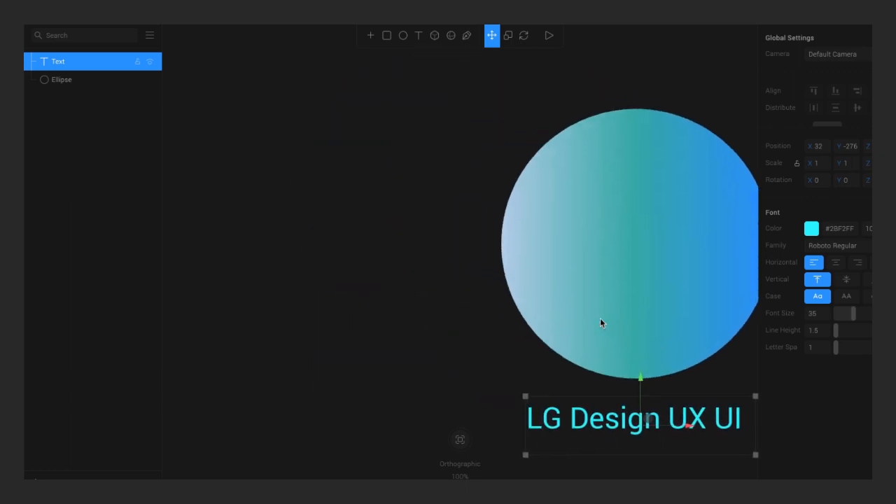
{"action": "scroll", "coordinate": [600, 321], "scroll_direction": "right", "scroll_amount": 2}
{"action": "scroll", "coordinate": [600, 321], "scroll_direction": "down", "scroll_amount": 1}
{"action": "scroll", "coordinate": [601, 319], "scroll_direction": "up", "scroll_amount": 2}
{"action": "scroll", "coordinate": [600, 319], "scroll_direction": "left", "scroll_amount": 1}
{"action": "scroll", "coordinate": [601, 319], "scroll_direction": "down", "scroll_amount": 2}
{"action": "scroll", "coordinate": [601, 319], "scroll_direction": "right", "scroll_amount": 2}
{"action": "scroll", "coordinate": [601, 319], "scroll_direction": "up", "scroll_amount": 1}
{"action": "scroll", "coordinate": [601, 319], "scroll_direction": "left", "scroll_amount": 1}
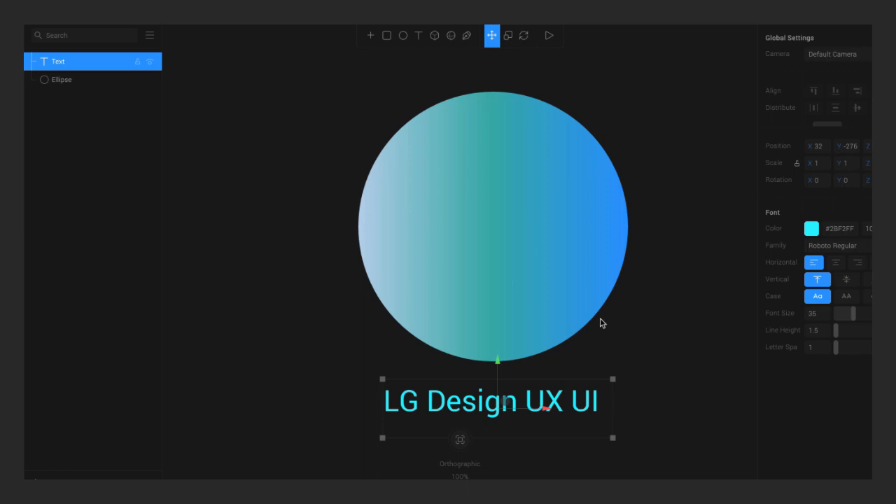
{"action": "scroll", "coordinate": [627, 312], "scroll_direction": "down", "scroll_amount": 3}
{"action": "scroll", "coordinate": [627, 312], "scroll_direction": "right", "scroll_amount": 3}
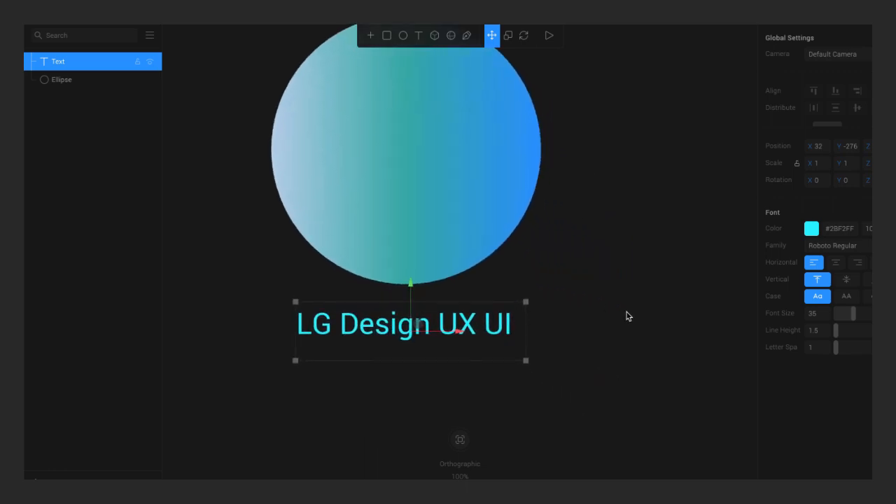
{"action": "scroll", "coordinate": [627, 312], "scroll_direction": "up", "scroll_amount": 2}
{"action": "scroll", "coordinate": [626, 312], "scroll_direction": "left", "scroll_amount": 2}
{"action": "scroll", "coordinate": [626, 316], "scroll_direction": "up", "scroll_amount": 1}
{"action": "scroll", "coordinate": [627, 316], "scroll_direction": "down", "scroll_amount": 2}
{"action": "scroll", "coordinate": [627, 316], "scroll_direction": "right", "scroll_amount": 2}
{"action": "scroll", "coordinate": [627, 315], "scroll_direction": "left", "scroll_amount": 1}
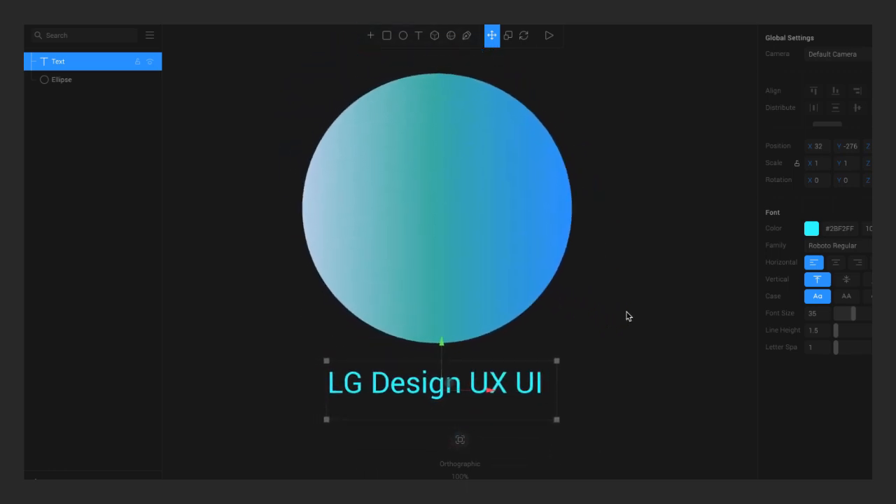
- Draw a closed L-shaped outline with the Pen tool inside the circle, thin its foot and widen its upright
{"action": "left_click", "coordinate": [466, 36]}
{"action": "left_click", "coordinate": [348, 135]}
{"action": "left_click", "coordinate": [354, 274]}
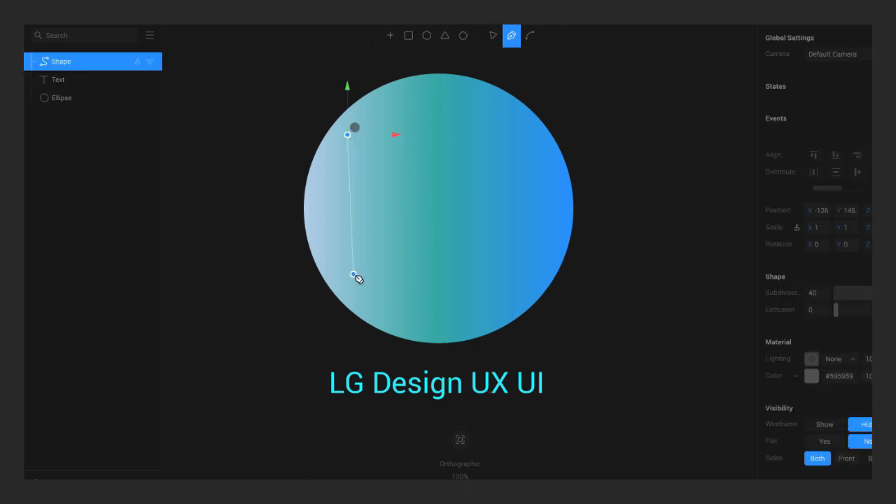
{"action": "left_click", "coordinate": [434, 276]}
{"action": "left_click", "coordinate": [435, 230]}
{"action": "left_click", "coordinate": [372, 230]}
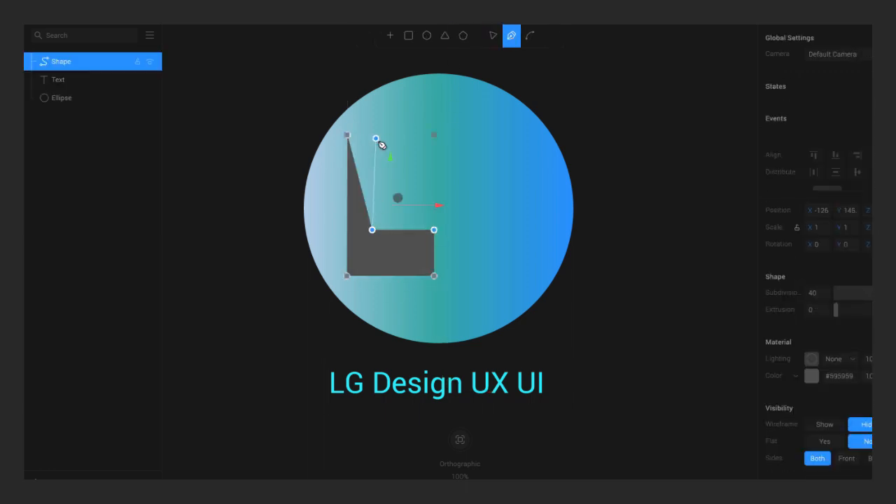
{"action": "left_click", "coordinate": [371, 135]}
{"action": "left_click", "coordinate": [347, 135]}
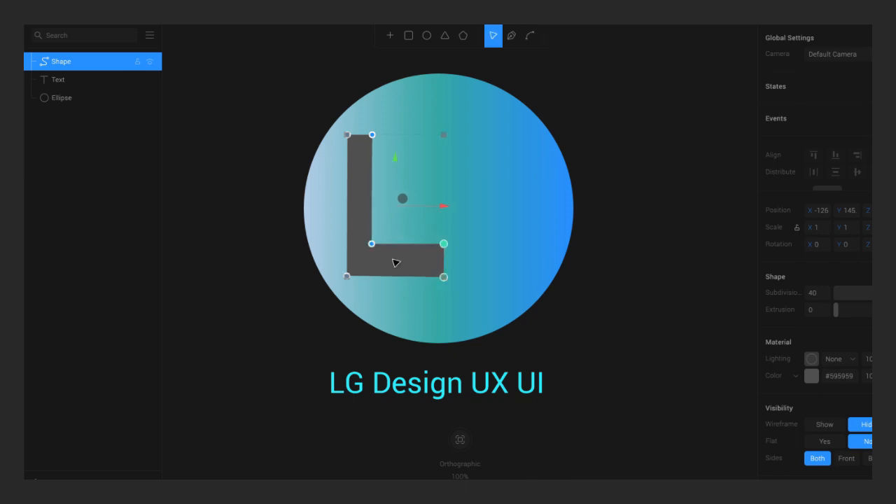
{"action": "left_click_drag", "start_coordinate": [373, 135], "coordinate": [390, 137]}
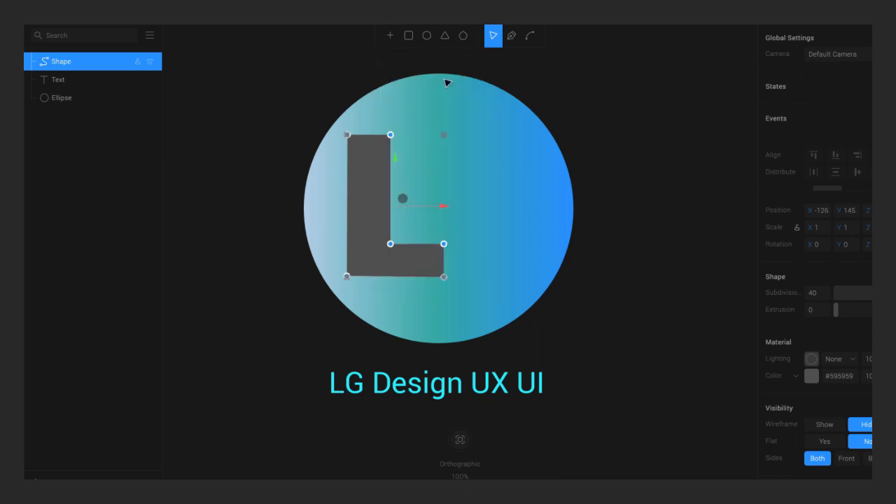
- Enlarge the gradient circle from its lower corner to give the lettering more room
{"action": "left_click", "coordinate": [58, 79]}
{"action": "left_click", "coordinate": [60, 98]}
{"action": "left_click", "coordinate": [390, 36]}
{"action": "left_click", "coordinate": [249, 268]}
{"action": "left_click", "coordinate": [248, 268]}
{"action": "left_click_drag", "start_coordinate": [574, 343], "coordinate": [628, 398]}
- Move the L shape to about X -99, Y 96.5 inside the enlarged circle and shift the caption below it
{"action": "left_click", "coordinate": [420, 259]}
{"action": "left_click_drag", "start_coordinate": [420, 258], "coordinate": [449, 288]}
{"action": "left_click_drag", "start_coordinate": [489, 394], "coordinate": [522, 427]}
{"action": "left_click_drag", "start_coordinate": [437, 292], "coordinate": [430, 291]}
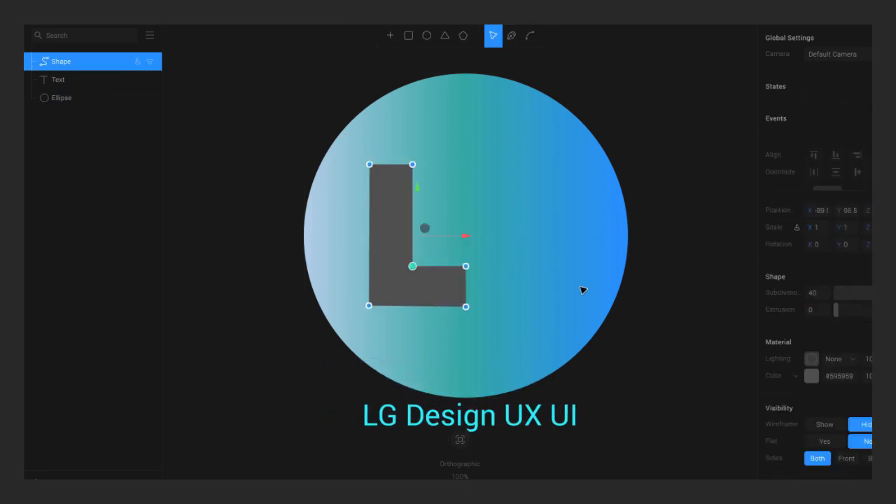
- Start a second Pen tool outline for the letter G beside the L, at about X 118, Y 92.5
{"action": "key", "text": "Escape"}
{"action": "left_click", "coordinate": [435, 35]}
{"action": "left_click", "coordinate": [495, 166]}
{"action": "left_click", "coordinate": [588, 304]}
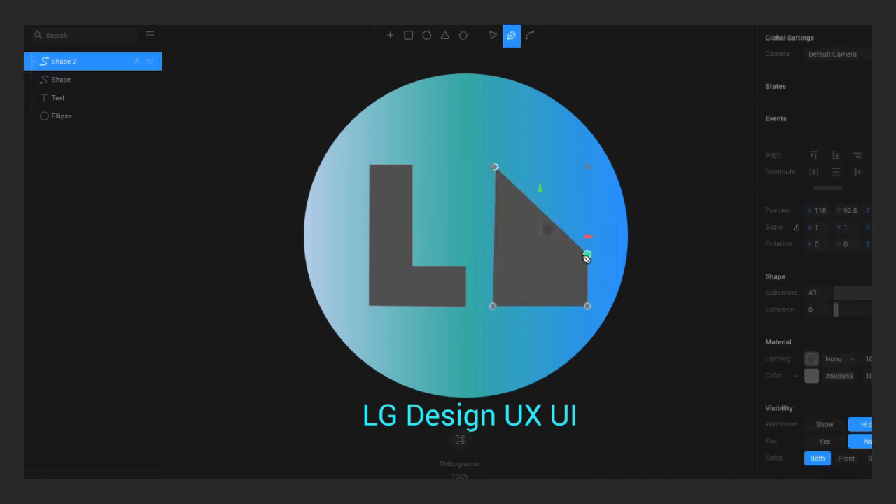
{"action": "left_click", "coordinate": [549, 254]}
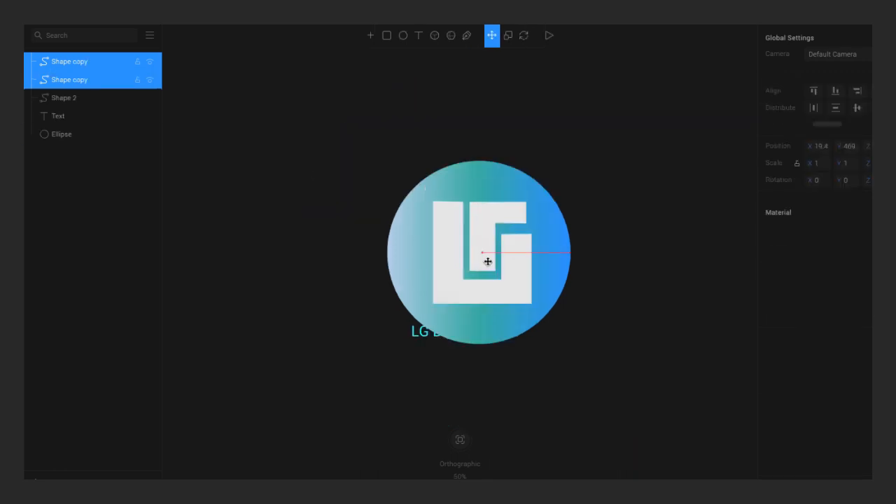
- Place the caption beneath the circle and open the circle's gradient settings
{"action": "left_click", "coordinate": [437, 363]}
{"action": "left_click", "coordinate": [560, 279]}
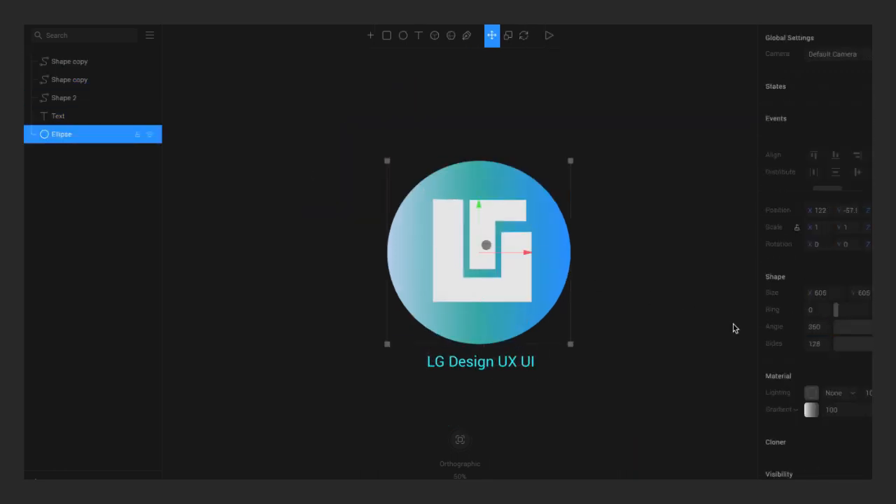
{"action": "left_click", "coordinate": [811, 408]}
{"action": "left_click", "coordinate": [642, 350]}
- Color the larger outer logo shape with the preset blue #2B99FF and darken it to #175E9F
{"action": "left_click", "coordinate": [516, 280]}
{"action": "left_click", "coordinate": [813, 331]}
{"action": "left_click", "coordinate": [736, 184]}
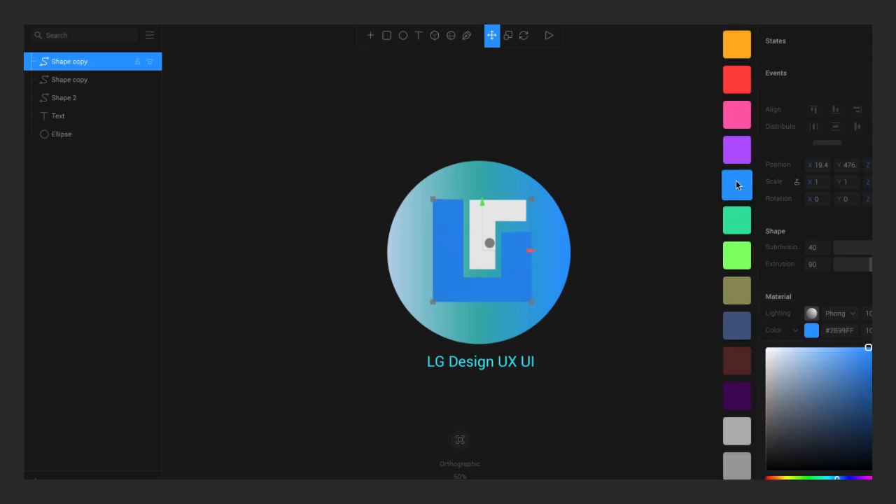
{"action": "scroll", "coordinate": [744, 369], "scroll_direction": "down", "scroll_amount": 1}
{"action": "left_click_drag", "start_coordinate": [869, 349], "coordinate": [870, 394]}
- Recolor the inner logo shape to dark blue #165590 by sampling the outer shape
{"action": "left_click", "coordinate": [515, 212]}
{"action": "left_click", "coordinate": [812, 331]}
{"action": "scroll", "coordinate": [815, 461], "scroll_direction": "down", "scroll_amount": 1}
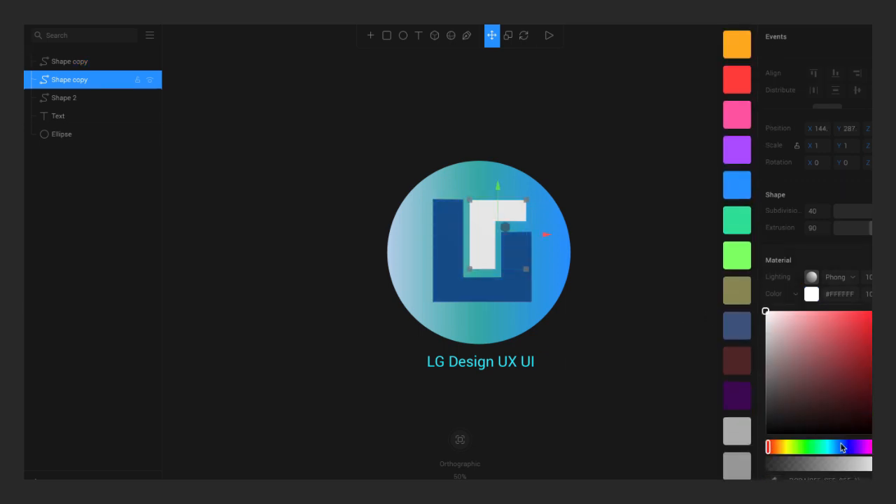
{"action": "left_click", "coordinate": [448, 264]}
{"action": "left_click", "coordinate": [635, 298]}
{"action": "scroll", "coordinate": [645, 309], "scroll_direction": "left", "scroll_amount": 2}
{"action": "scroll", "coordinate": [644, 309], "scroll_direction": "right", "scroll_amount": 4}
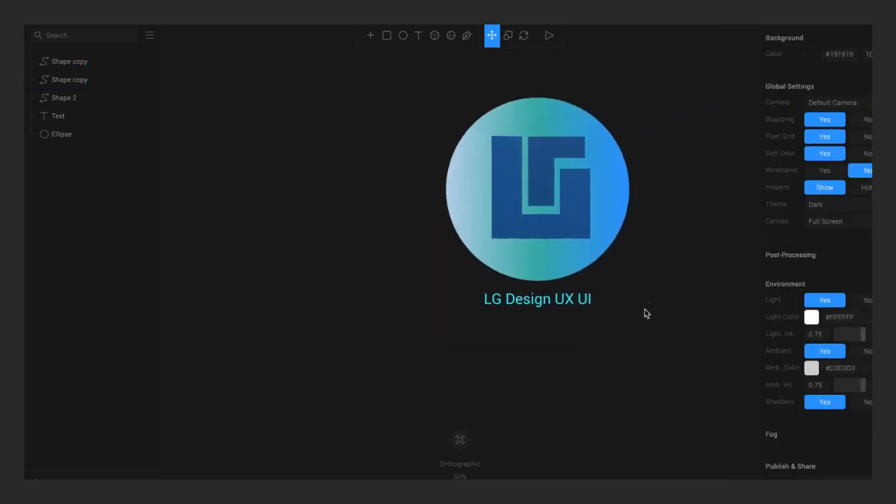
{"action": "scroll", "coordinate": [645, 313], "scroll_direction": "left", "scroll_amount": 3}
{"action": "scroll", "coordinate": [645, 313], "scroll_direction": "right", "scroll_amount": 2}
{"action": "scroll", "coordinate": [645, 313], "scroll_direction": "up", "scroll_amount": 1}
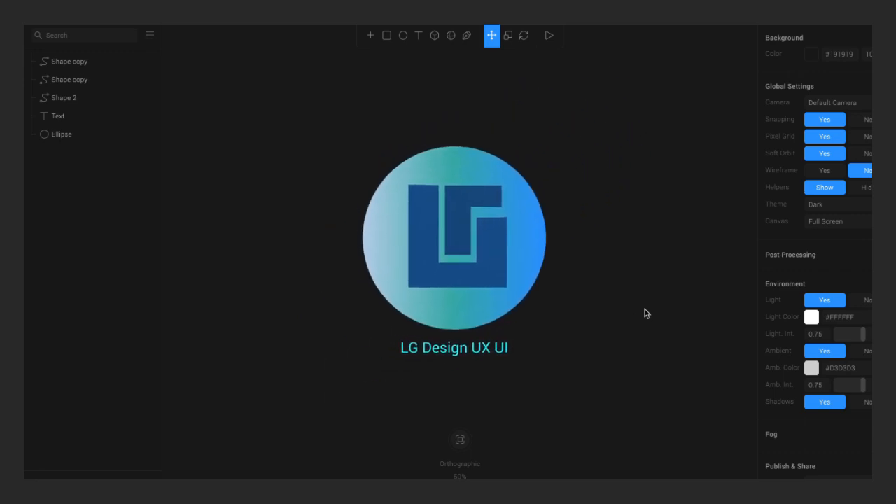
{"action": "scroll", "coordinate": [645, 313], "scroll_direction": "left", "scroll_amount": 1}
{"action": "scroll", "coordinate": [645, 313], "scroll_direction": "right", "scroll_amount": 2}
{"action": "scroll", "coordinate": [645, 313], "scroll_direction": "left", "scroll_amount": 2}
{"action": "scroll", "coordinate": [645, 313], "scroll_direction": "down", "scroll_amount": 1}
{"action": "scroll", "coordinate": [620, 320], "scroll_direction": "up", "scroll_amount": 2}
{"action": "scroll", "coordinate": [620, 320], "scroll_direction": "right", "scroll_amount": 2}
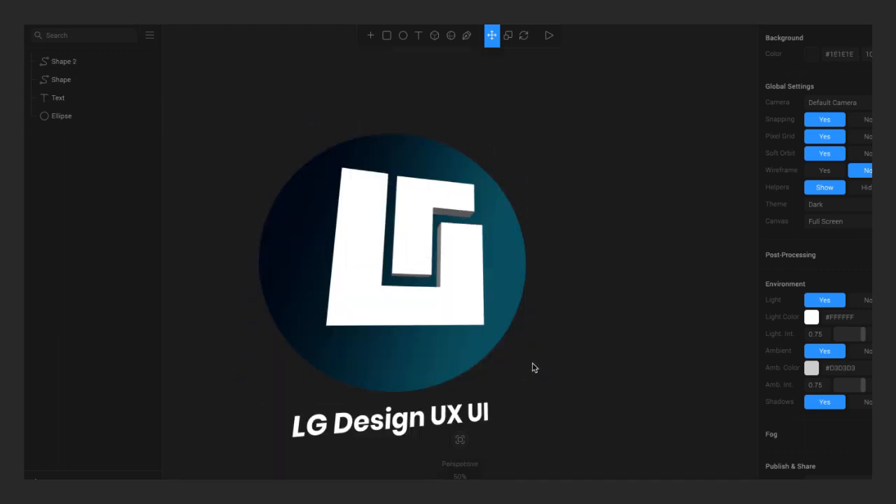
- Examine the depth of the original white LG Design logo in its own file by orbiting its perspective view
{"action": "scroll", "coordinate": [532, 364], "scroll_direction": "left", "scroll_amount": 2}
{"action": "scroll", "coordinate": [533, 364], "scroll_direction": "down", "scroll_amount": 1}
{"action": "scroll", "coordinate": [533, 365], "scroll_direction": "right", "scroll_amount": 1}
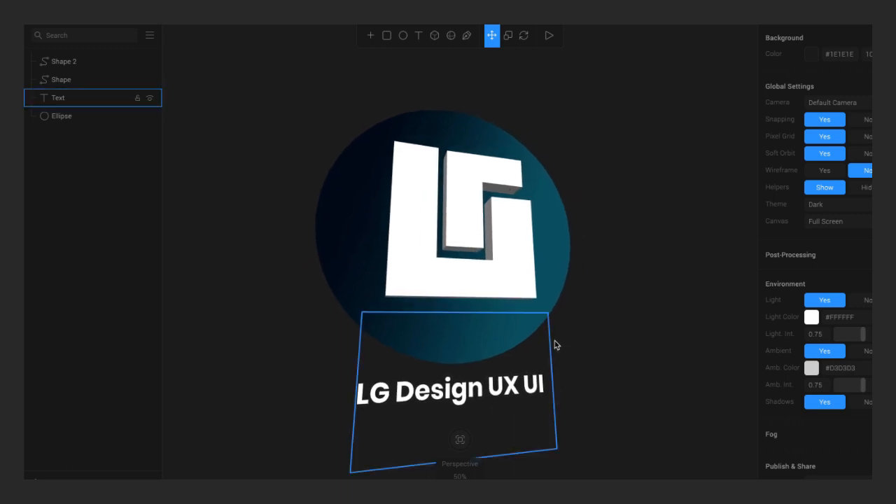
{"action": "left_click_drag", "start_coordinate": [530, 337], "coordinate": [558, 343], "text": "alt"}
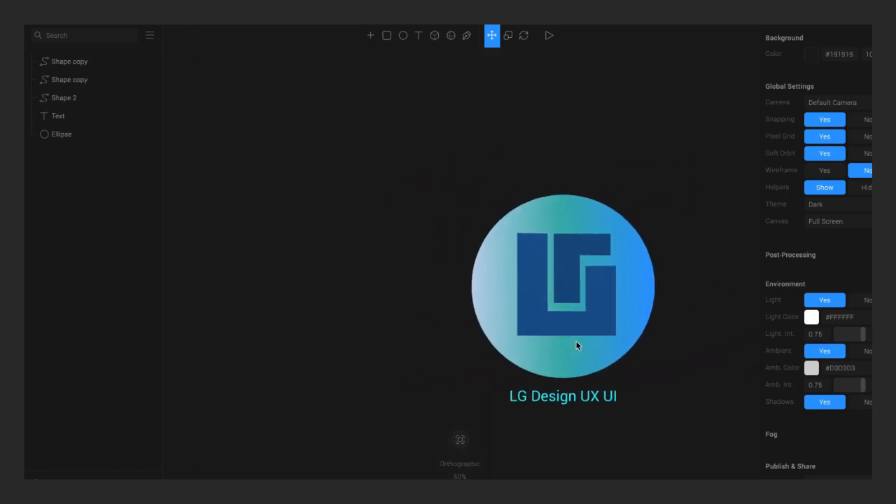
- Shift both blue logo shapes together in depth, seen from the side, so they pass through the circle and protrude on both faces
{"action": "left_click", "coordinate": [587, 320]}
{"action": "left_click_drag", "start_coordinate": [609, 316], "coordinate": [492, 320], "text": "alt"}
{"action": "left_click", "coordinate": [492, 320]}
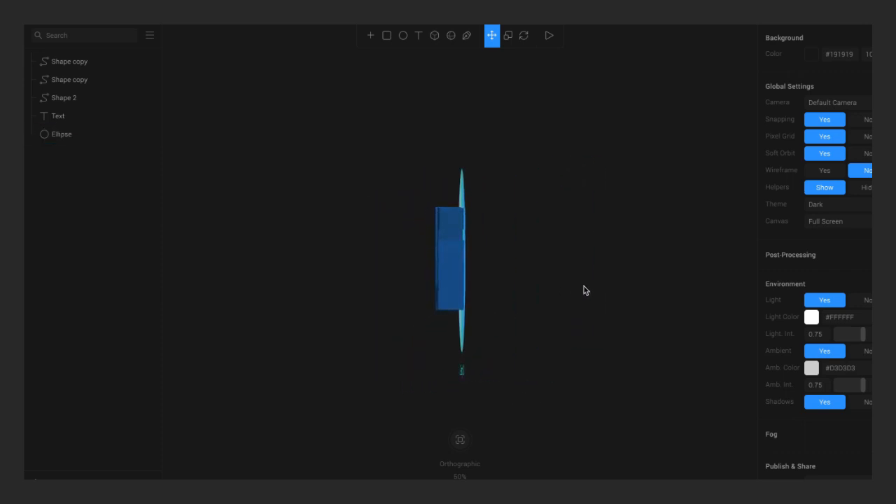
{"action": "key", "text": "ctrl+plus"}
{"action": "left_click", "coordinate": [446, 290]}
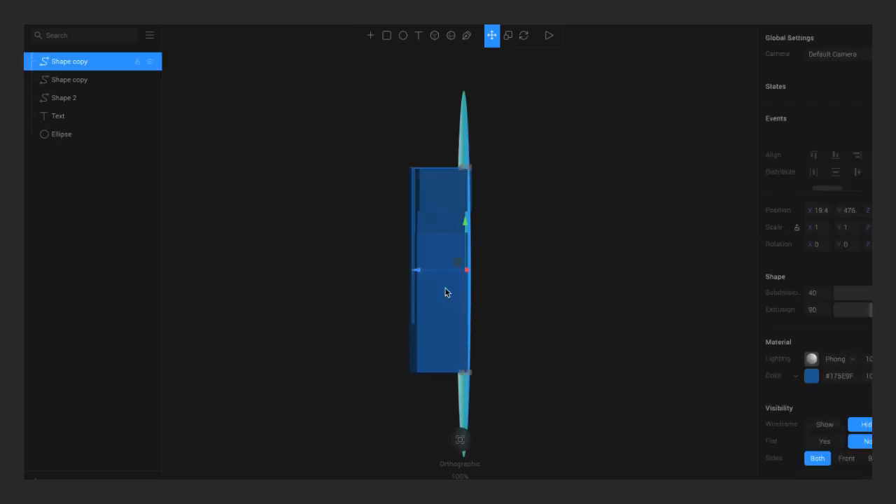
{"action": "left_click", "coordinate": [77, 80]}
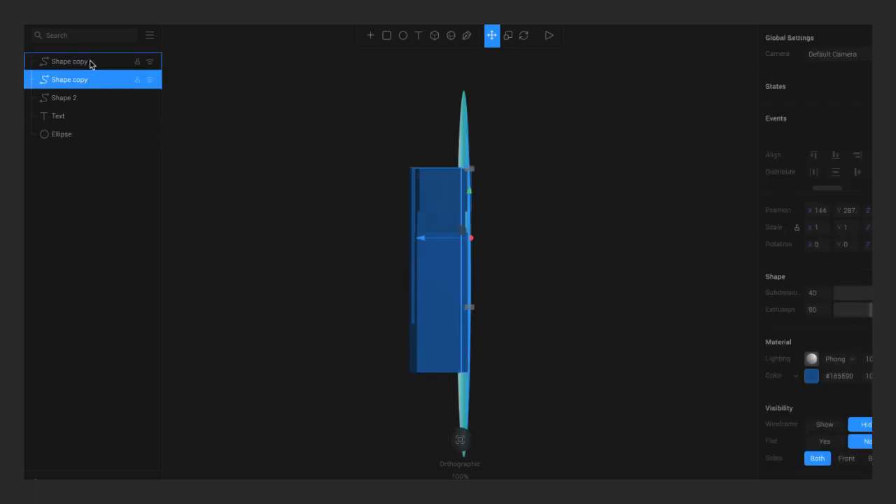
{"action": "left_click", "coordinate": [90, 62], "text": "shift"}
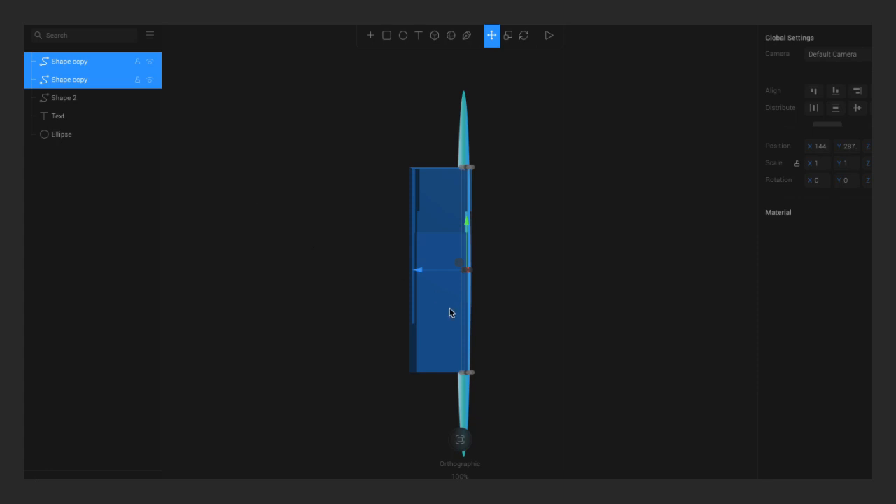
{"action": "left_click_drag", "start_coordinate": [449, 302], "coordinate": [477, 302]}
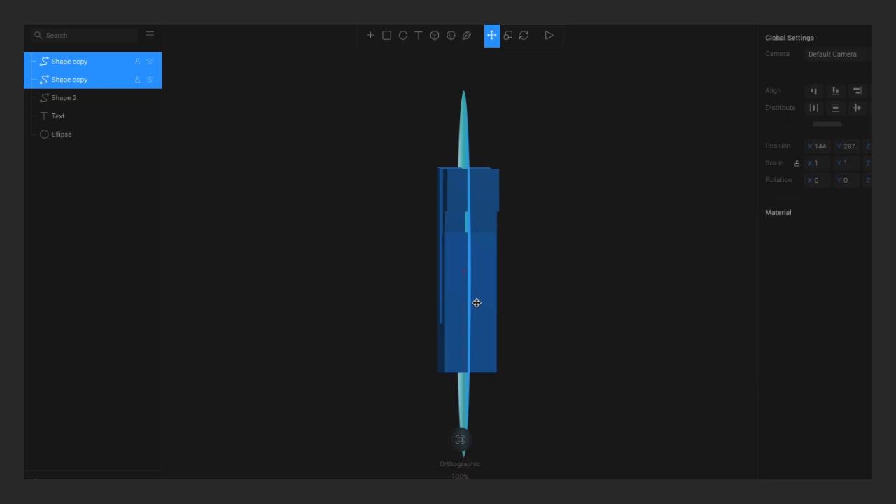
{"action": "left_click", "coordinate": [585, 319]}
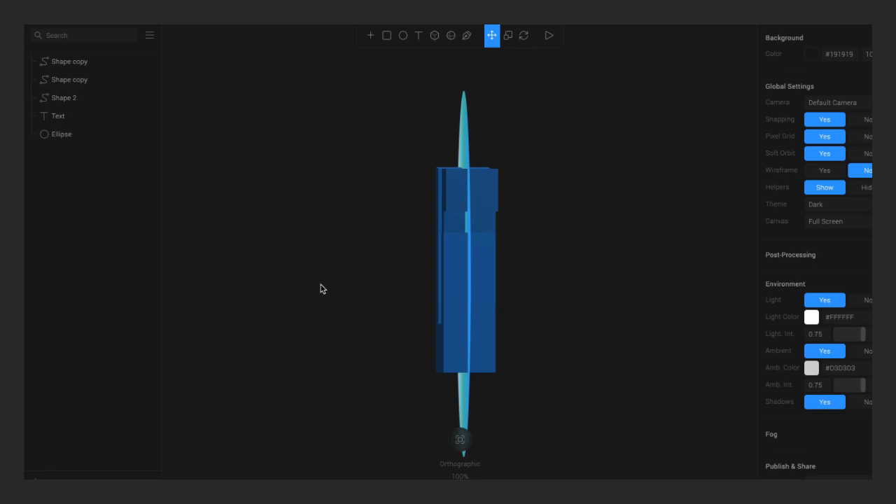
- Inspect the logo from an oblique angle and start the scene's play preview
{"action": "left_click_drag", "start_coordinate": [329, 288], "coordinate": [589, 302]}
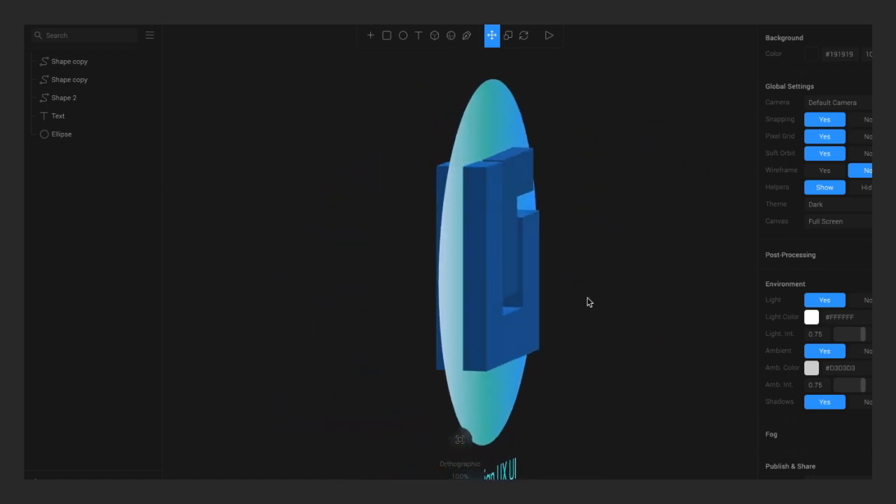
{"action": "scroll", "coordinate": [588, 302], "scroll_direction": "down", "scroll_amount": 5}
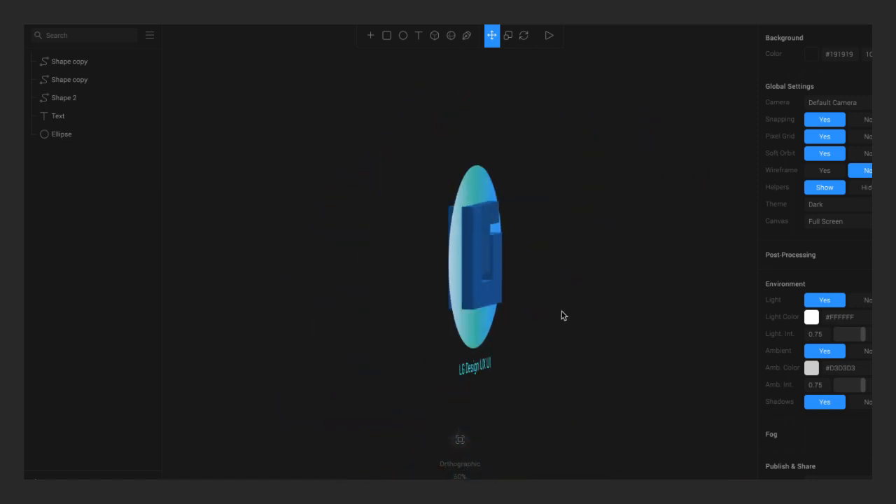
{"action": "key", "text": "super+equal"}
{"action": "scroll", "coordinate": [562, 316], "scroll_direction": "right", "scroll_amount": 2}
{"action": "scroll", "coordinate": [563, 315], "scroll_direction": "down", "scroll_amount": 2}
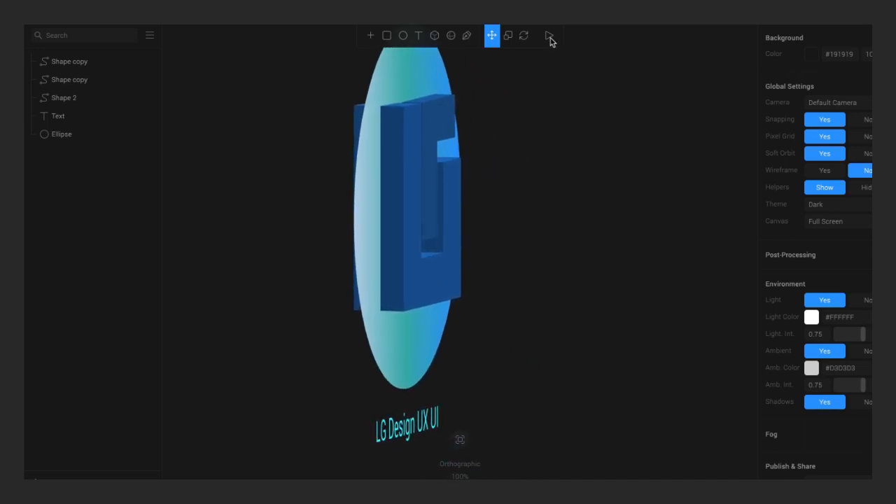
{"action": "left_click", "coordinate": [549, 36]}
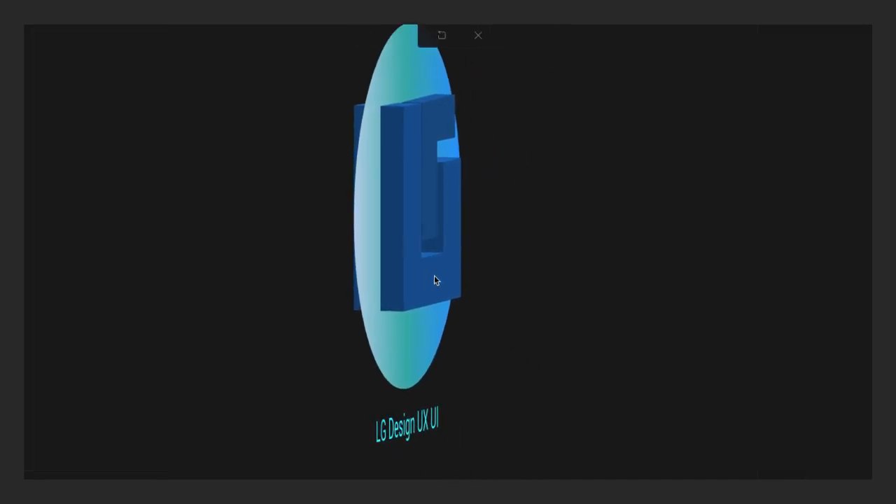